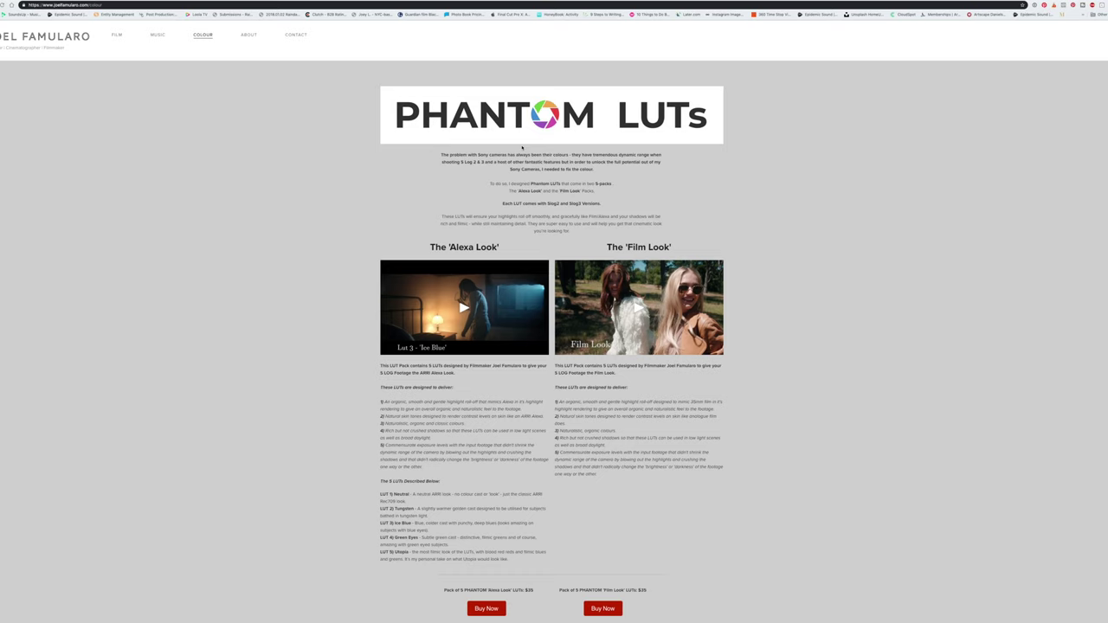
Scroll the Phantom LUTs page down past the Buy Now prices to the graded-image gallery
{"action": "scroll", "coordinate": [571, 183], "scroll_direction": "down", "scroll_amount": 3}
{"action": "scroll", "coordinate": [586, 234], "scroll_direction": "down", "scroll_amount": 5}
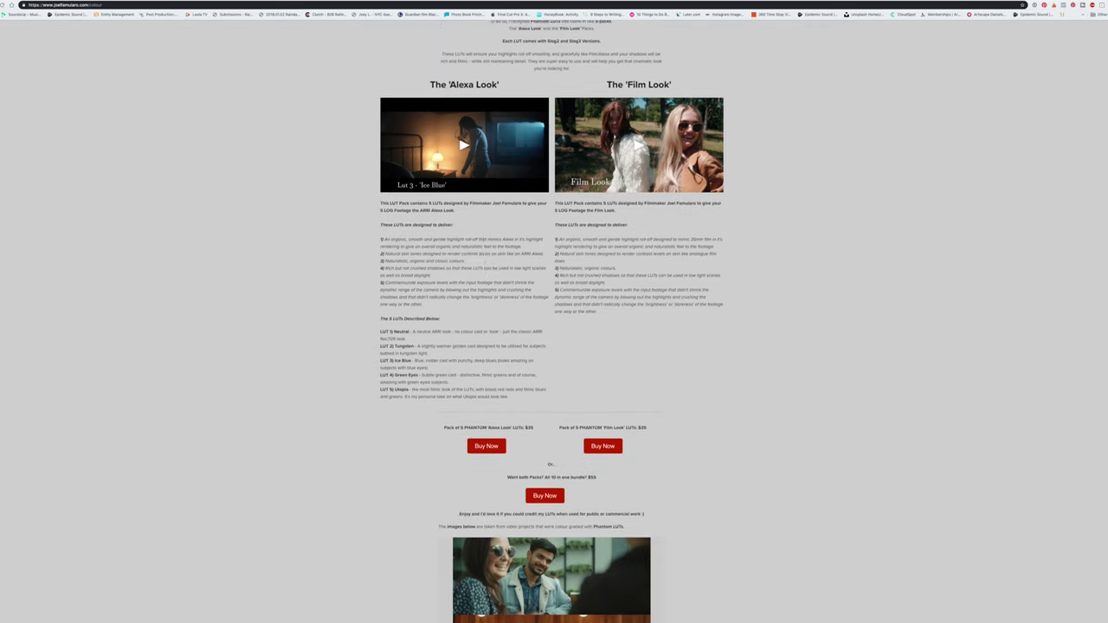
{"action": "scroll", "coordinate": [676, 239], "scroll_direction": "down", "scroll_amount": 1}
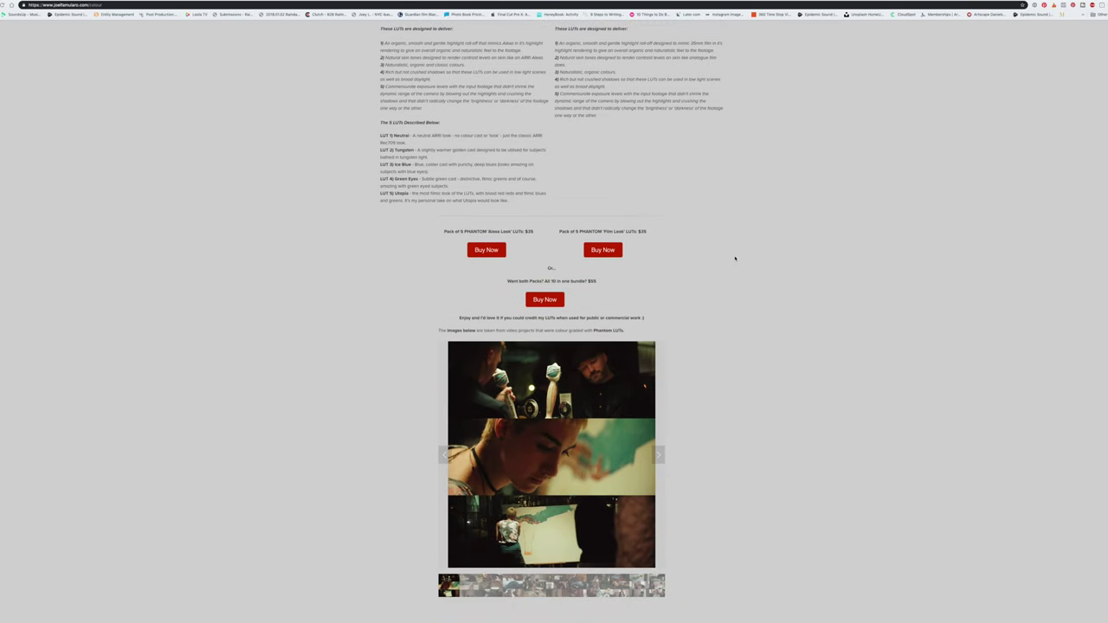
{"action": "scroll", "coordinate": [735, 258], "scroll_direction": "up", "scroll_amount": 8}
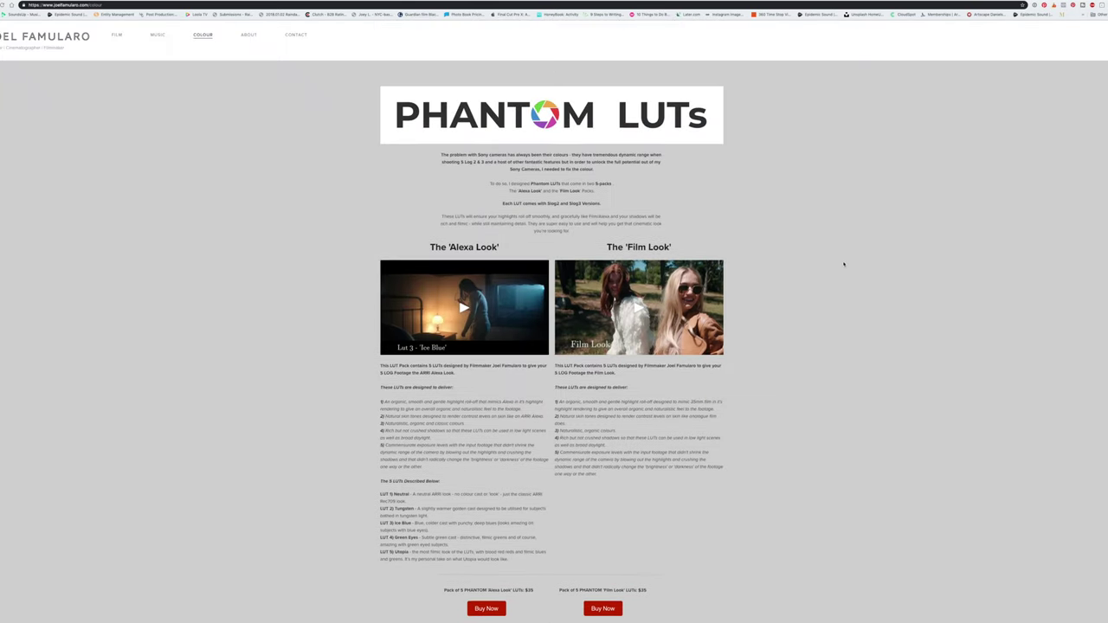
{"action": "scroll", "coordinate": [841, 260], "scroll_direction": "down", "scroll_amount": 4}
{"action": "scroll", "coordinate": [766, 425], "scroll_direction": "down", "scroll_amount": 5}
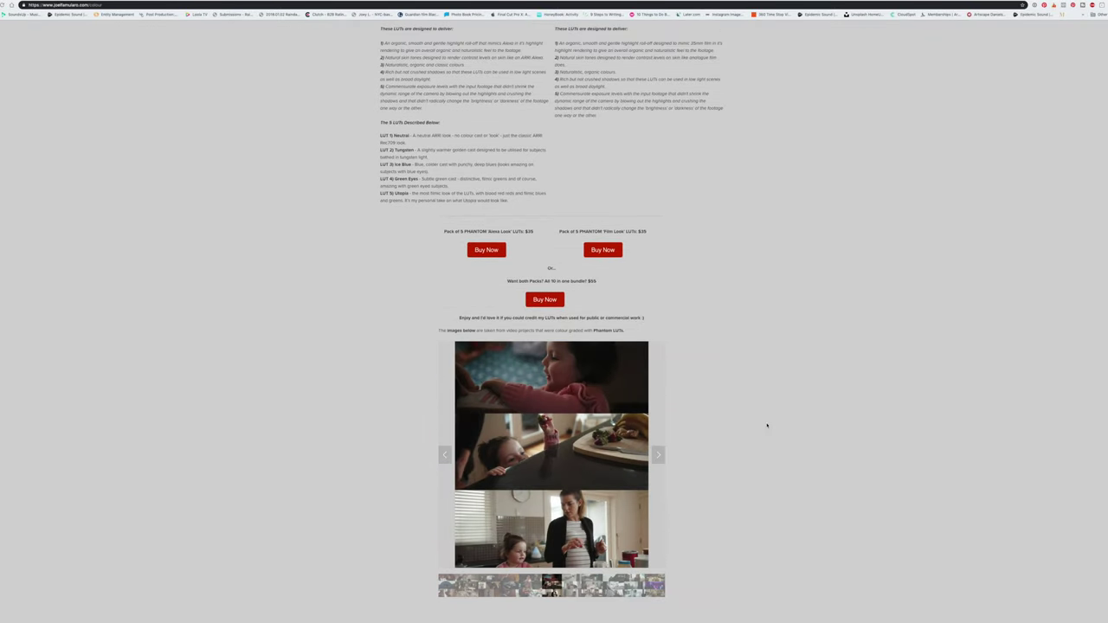
{"action": "scroll", "coordinate": [767, 425], "scroll_direction": "up", "scroll_amount": 5}
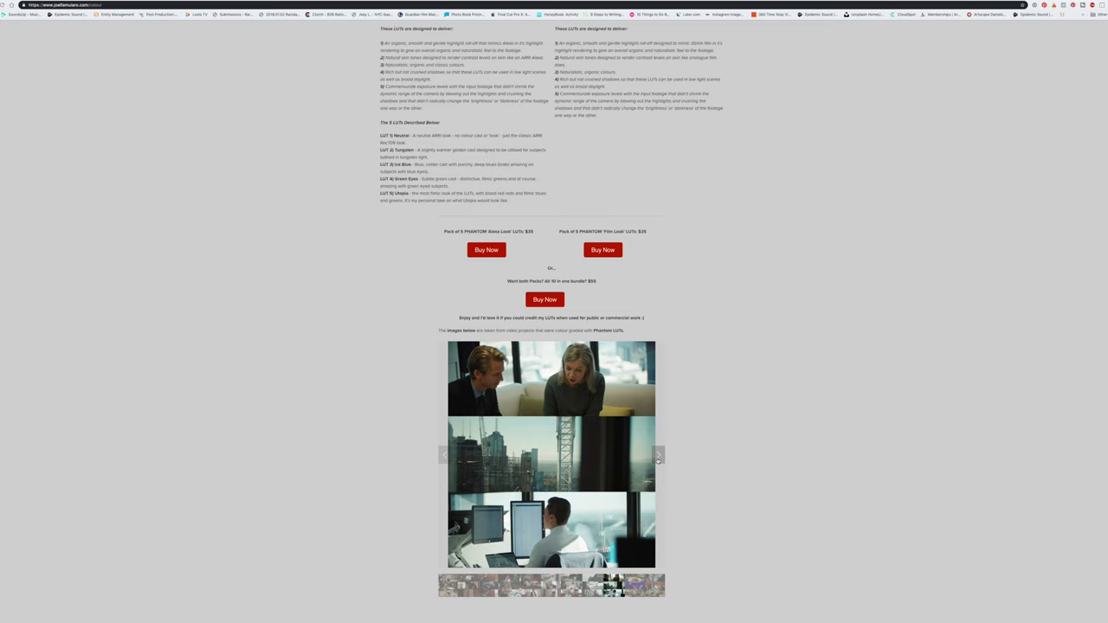
Advance the gallery to its next stills, then scroll back up to the PHANTOM LUTs banner
{"action": "left_click", "coordinate": [659, 456]}
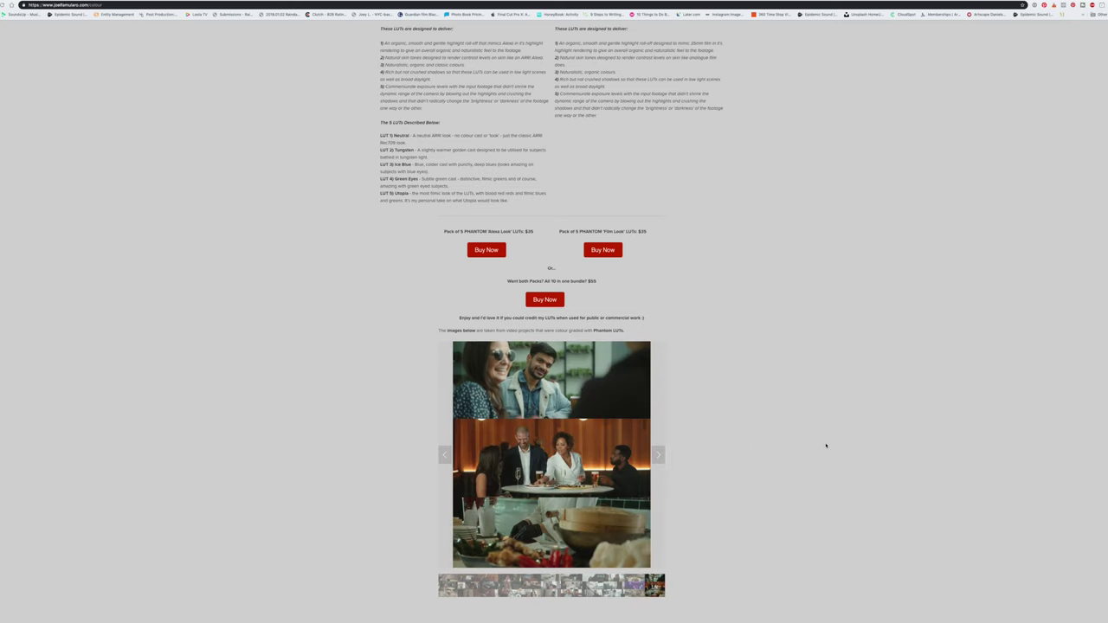
{"action": "scroll", "coordinate": [770, 455], "scroll_direction": "up", "scroll_amount": 5}
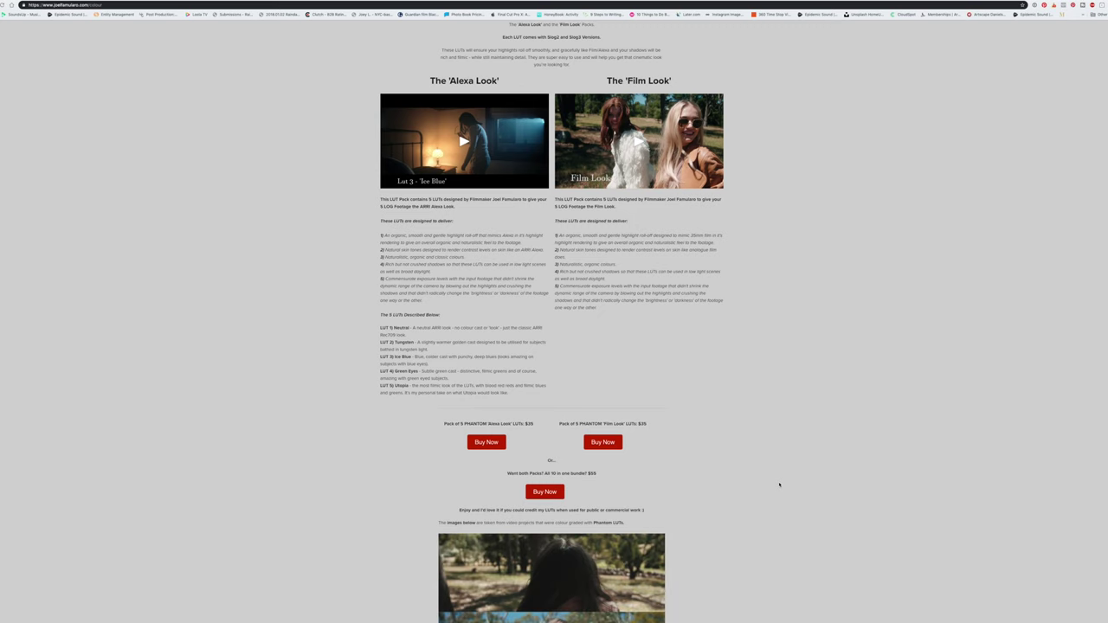
{"action": "scroll", "coordinate": [829, 416], "scroll_direction": "up", "scroll_amount": 4}
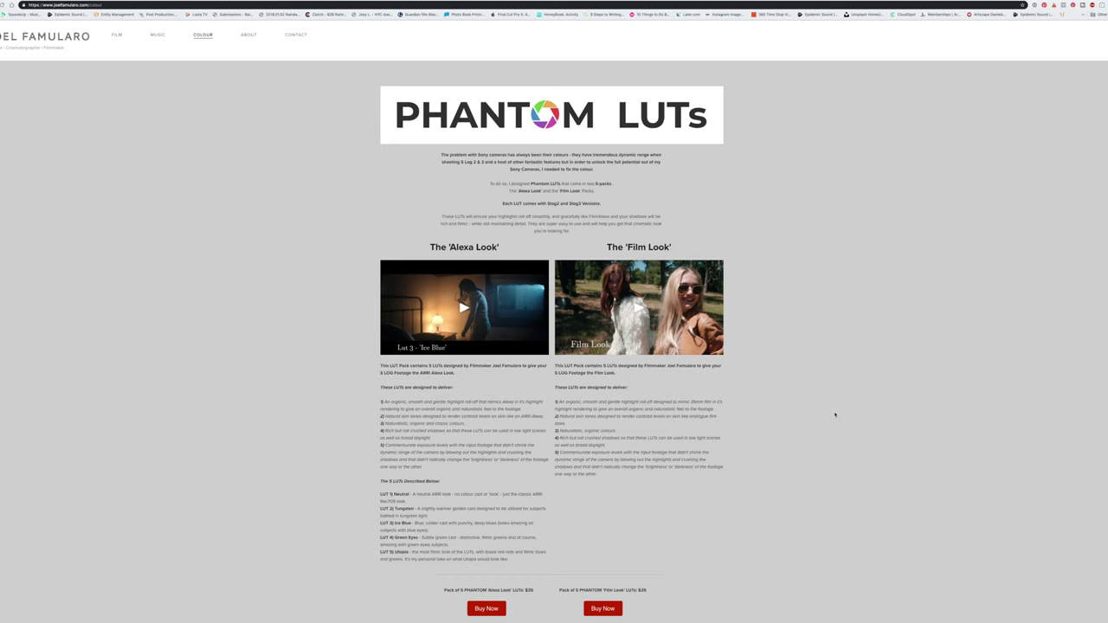
Switch to Final Cut Pro and preview the S-Log clip C0044 in the browser
{"action": "key", "text": "super+Tab"}
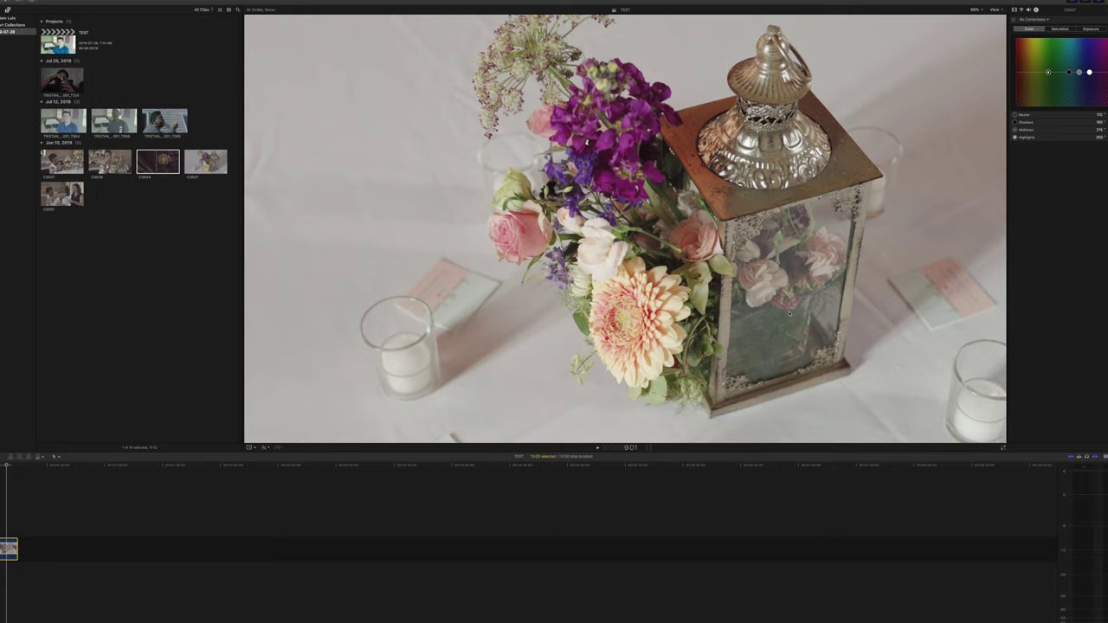
{"action": "left_click", "coordinate": [157, 161]}
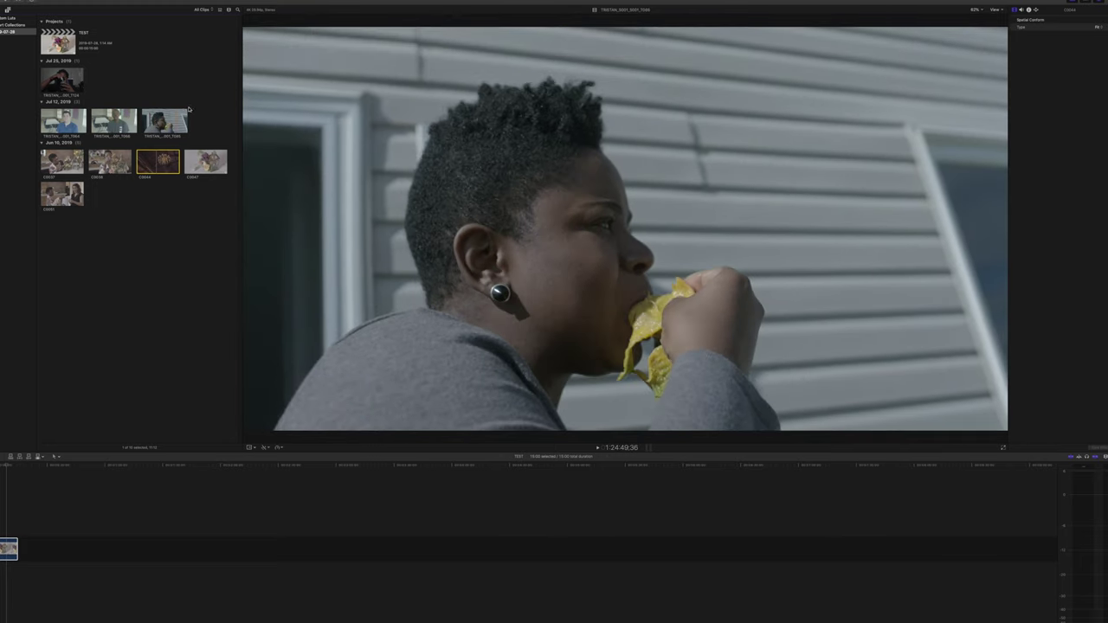
Deselect C0044 and select the flower-and-lantern clip in the timeline
{"action": "left_click", "coordinate": [196, 85]}
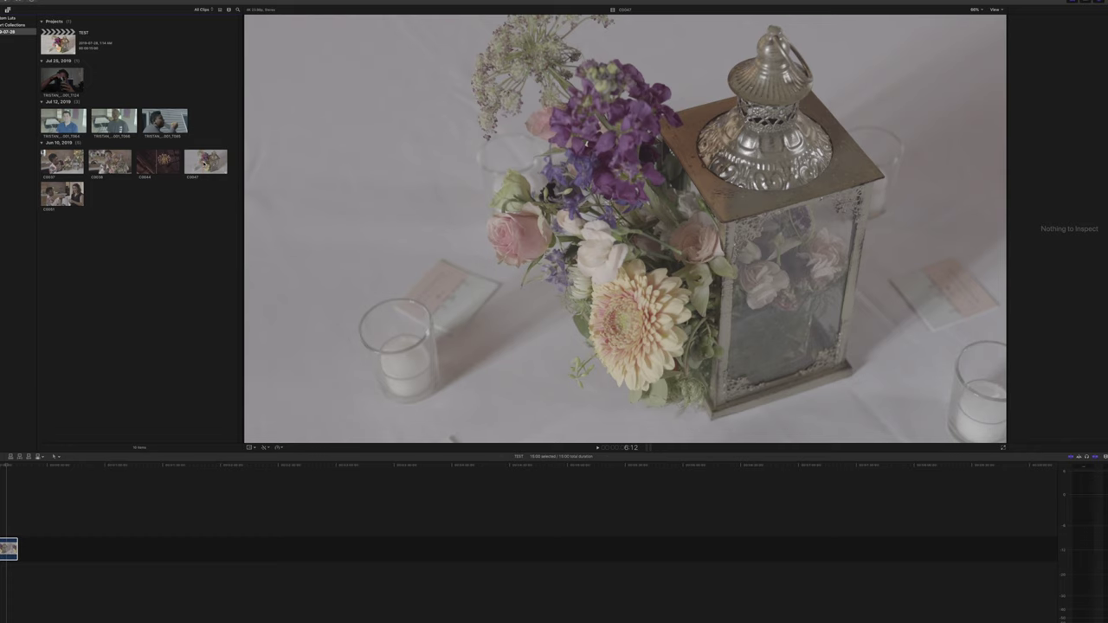
{"action": "left_click", "coordinate": [9, 549]}
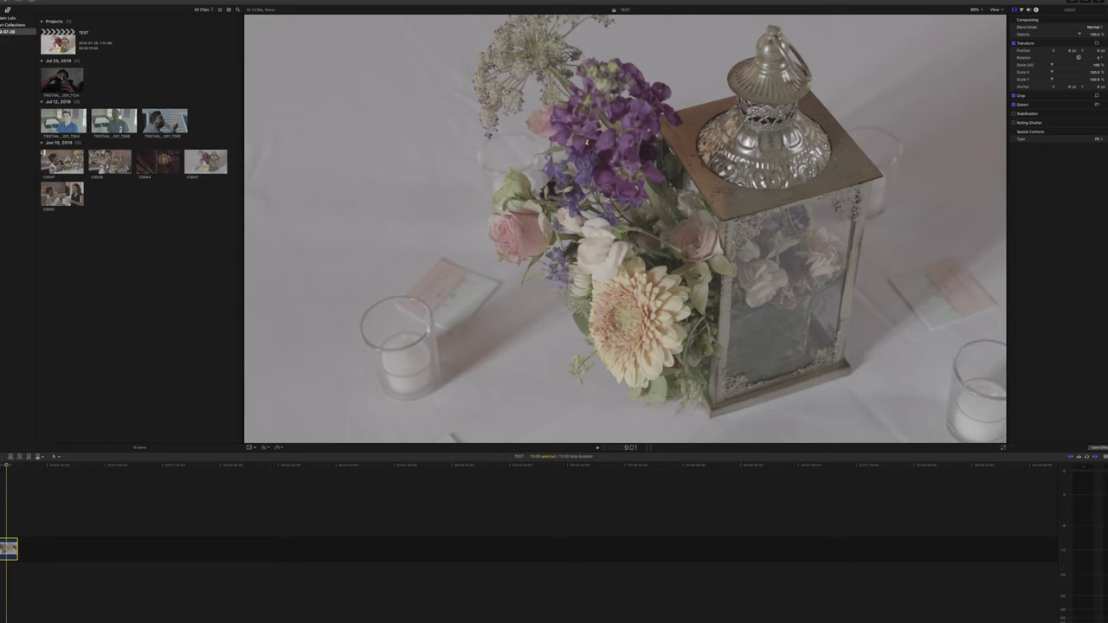
Drag the Custom LUT effect from the Effects browser onto the flower clip and reselect it
{"action": "left_click", "coordinate": [1099, 458]}
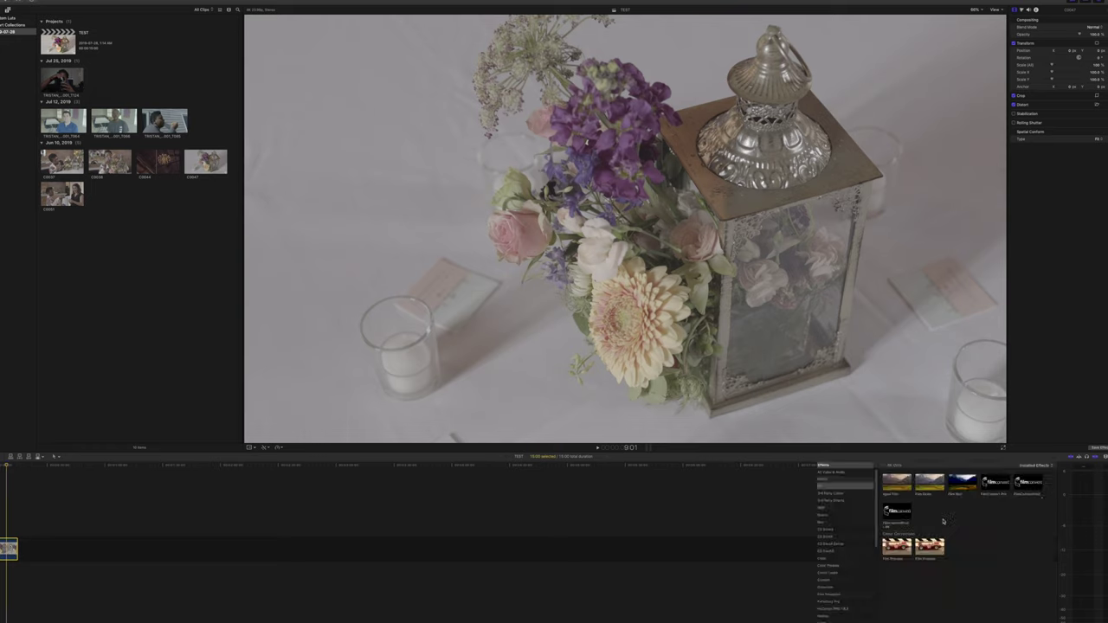
{"action": "key", "text": "super+shift+a"}
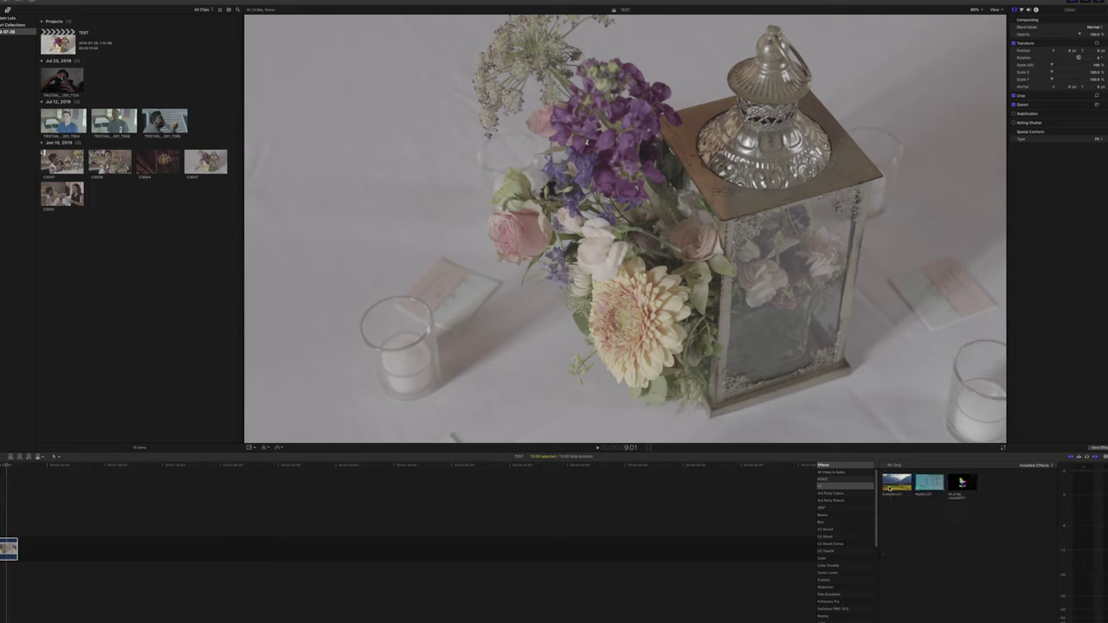
{"action": "left_click_drag", "start_coordinate": [892, 486], "coordinate": [8, 547]}
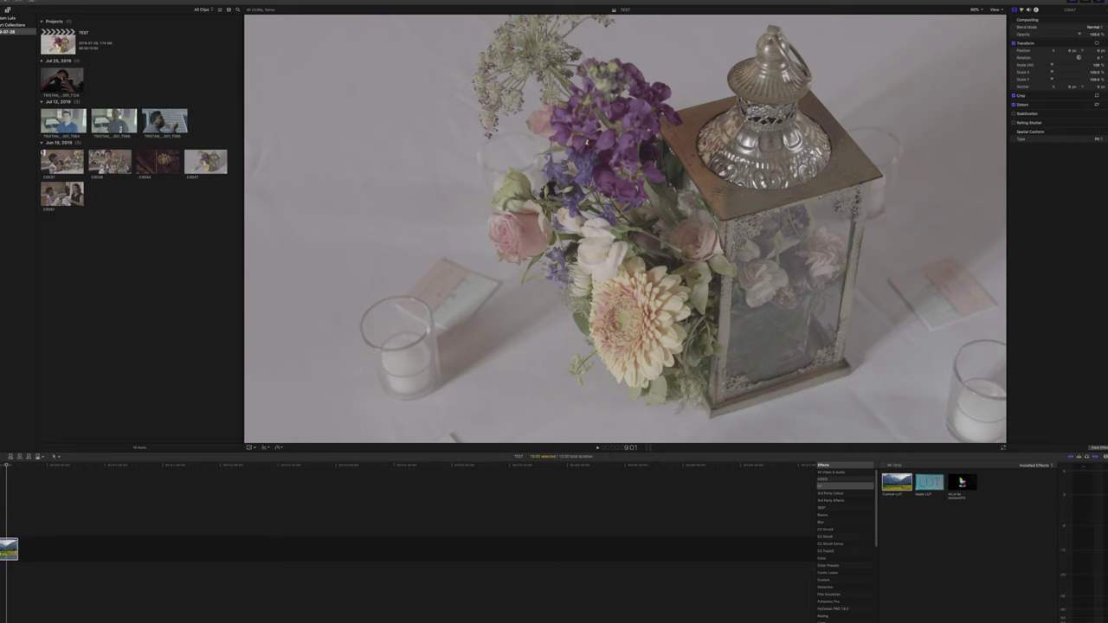
{"action": "left_click", "coordinate": [9, 548]}
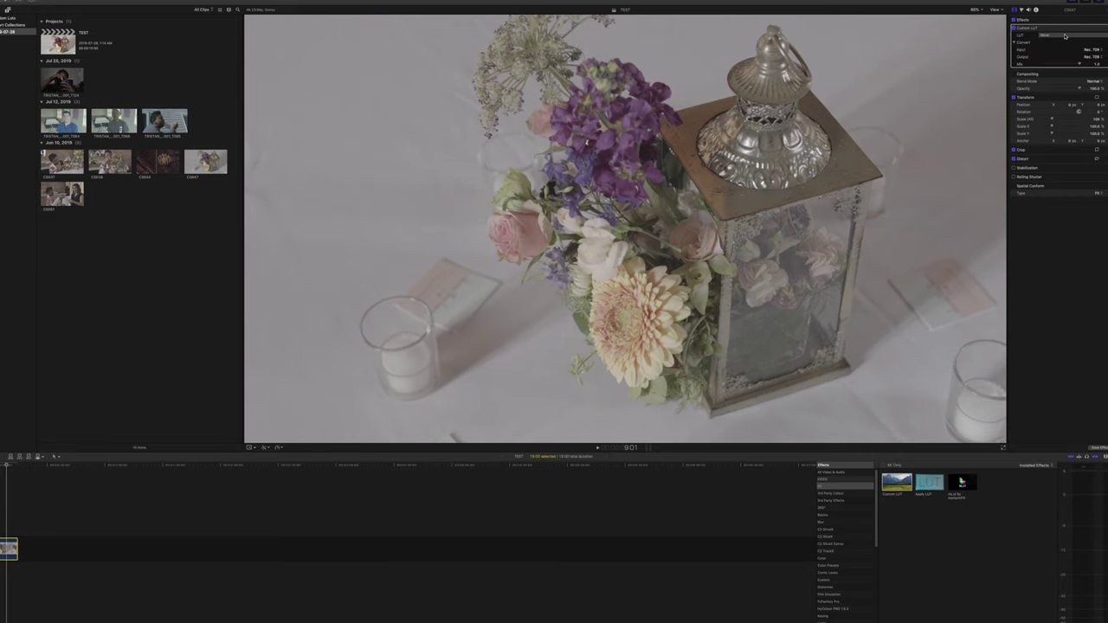
Set the Custom LUT to Phantom_ARRI_1_Neutral from the Phantom ARRI submenu
{"action": "left_click", "coordinate": [1066, 36]}
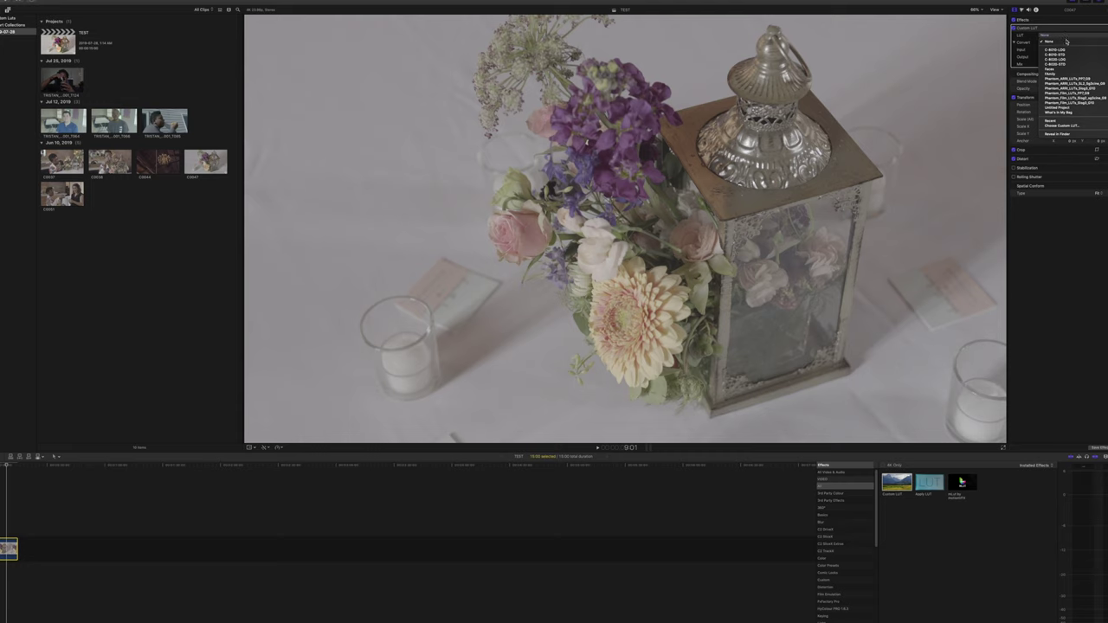
{"action": "mouse_move", "coordinate": [1070, 79]}
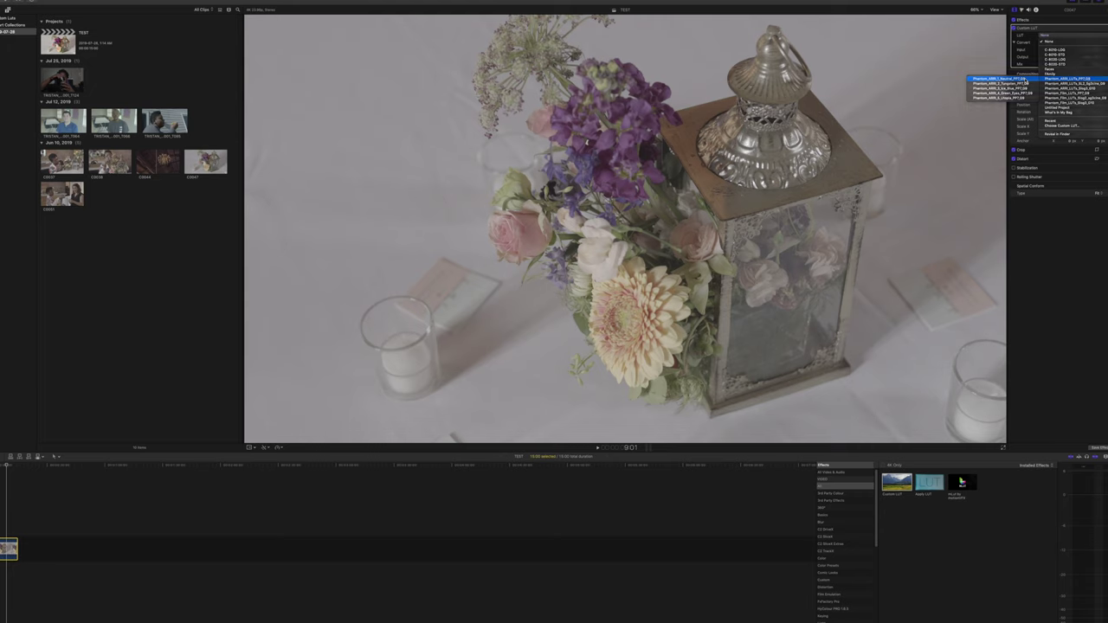
{"action": "left_click", "coordinate": [1004, 79]}
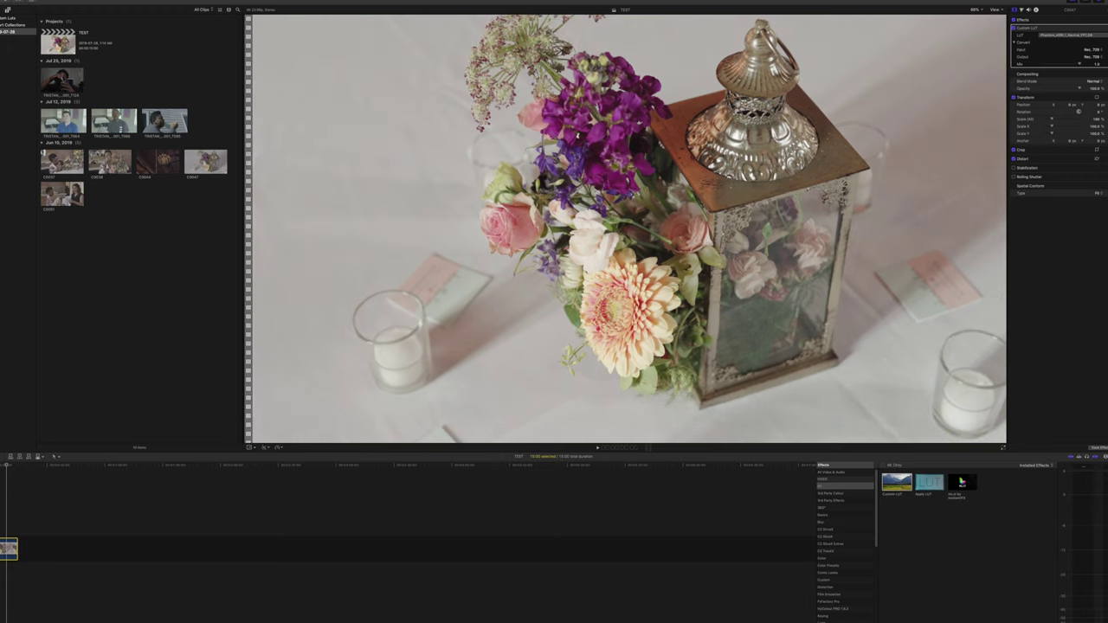
Play back the flower clip graded with the Phantom ARRI Neutral LUT
{"action": "key", "text": "space"}
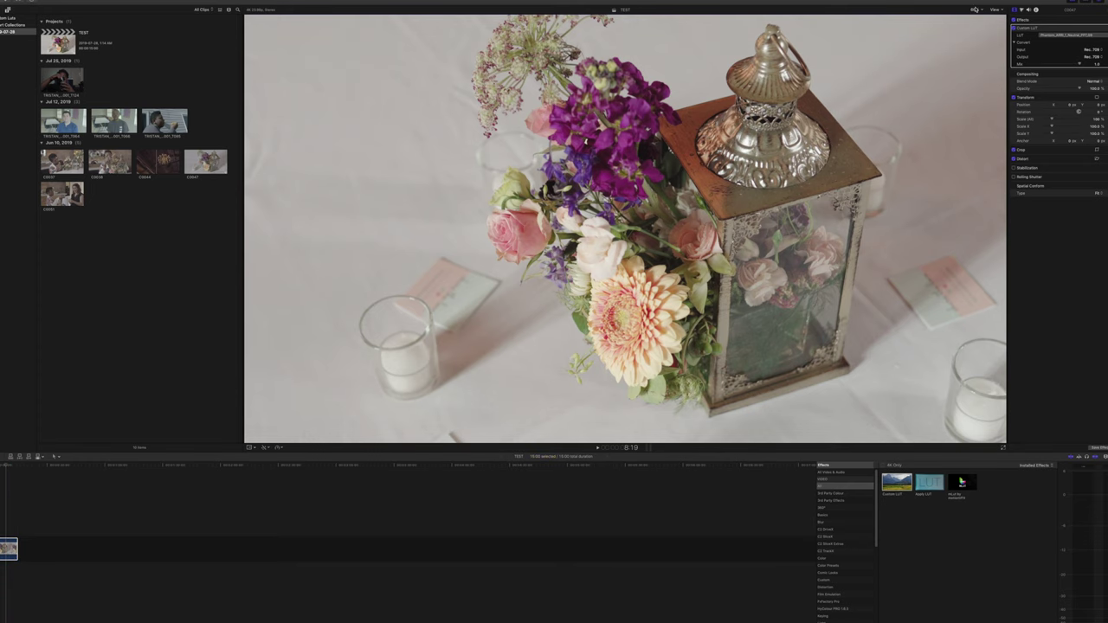
{"action": "left_click", "coordinate": [973, 10]}
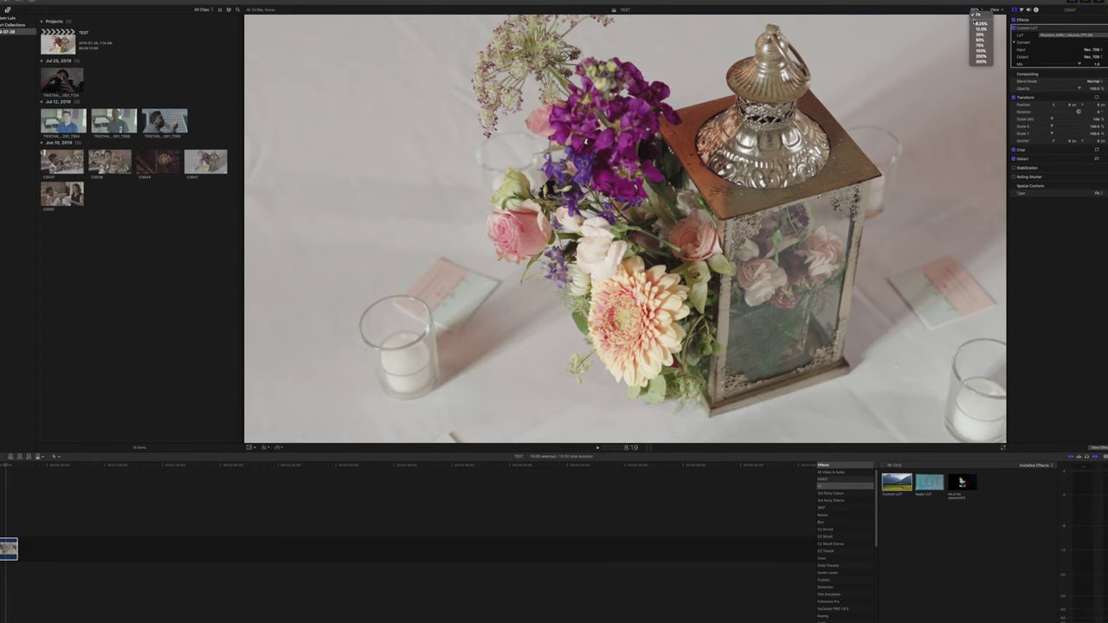
{"action": "left_click", "coordinate": [981, 56]}
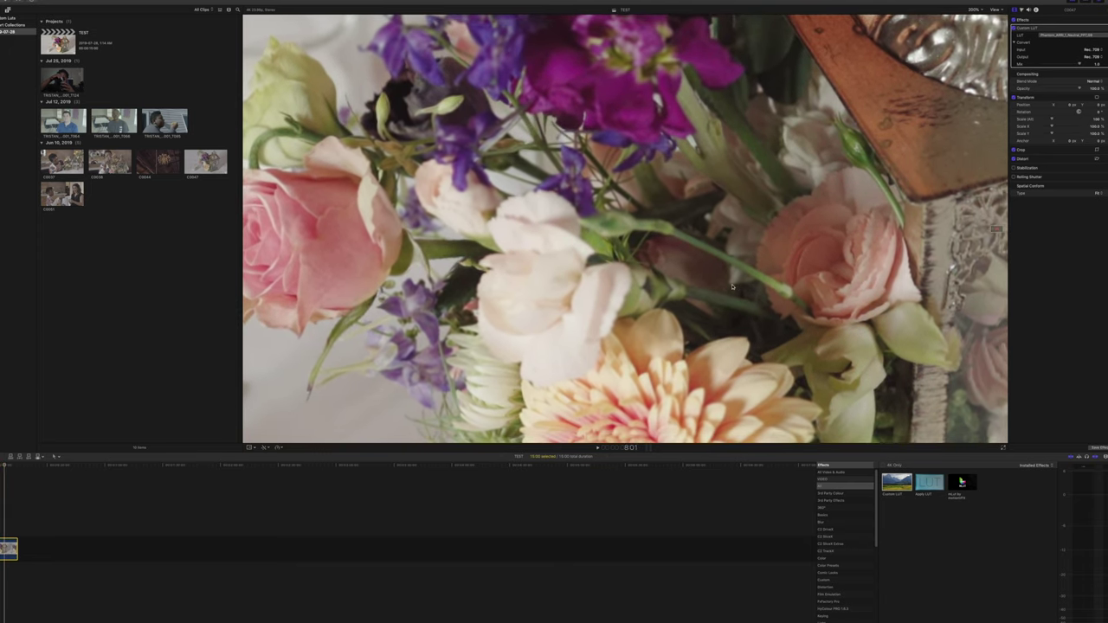
{"action": "left_click", "coordinate": [976, 9]}
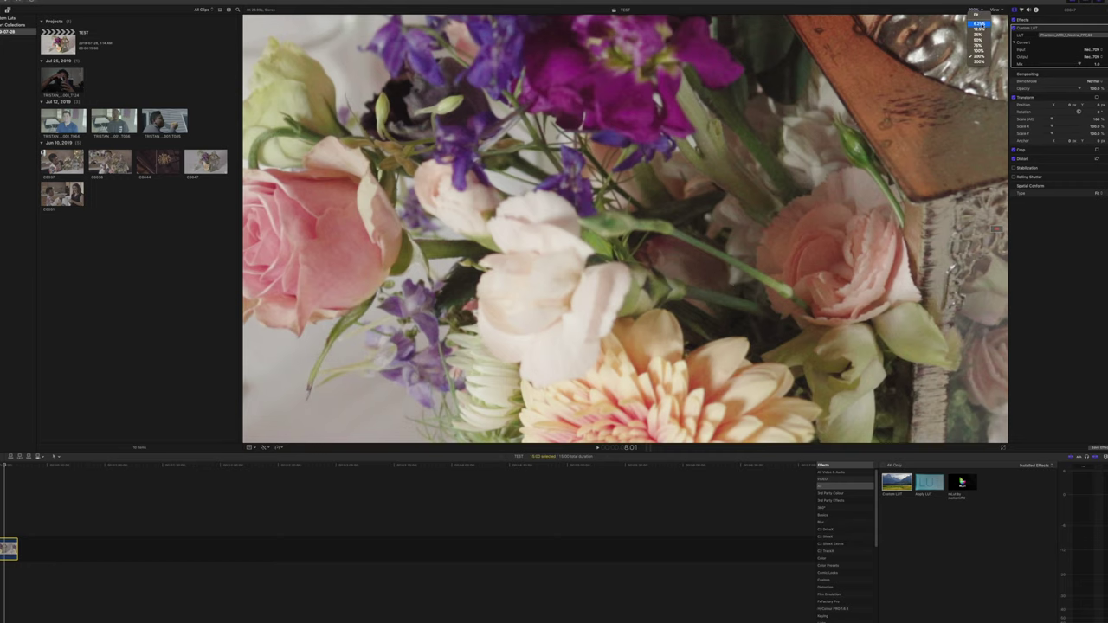
{"action": "left_click", "coordinate": [982, 16]}
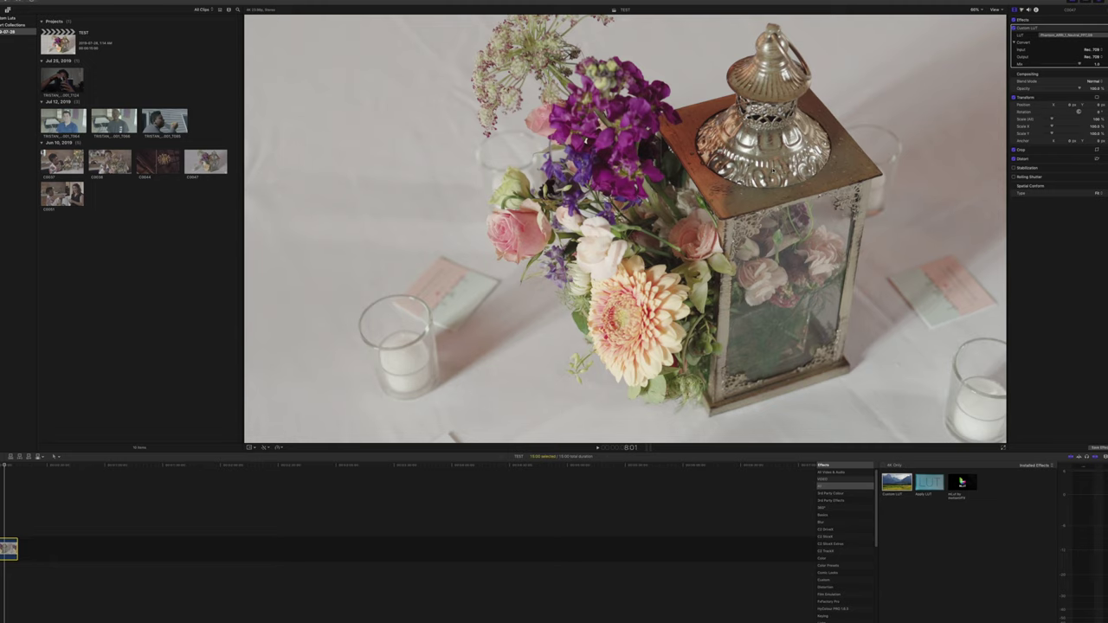
Drag clip C0037 onto the timeline right after the flower-and-lantern clip
{"action": "left_click_drag", "start_coordinate": [62, 161], "coordinate": [52, 548]}
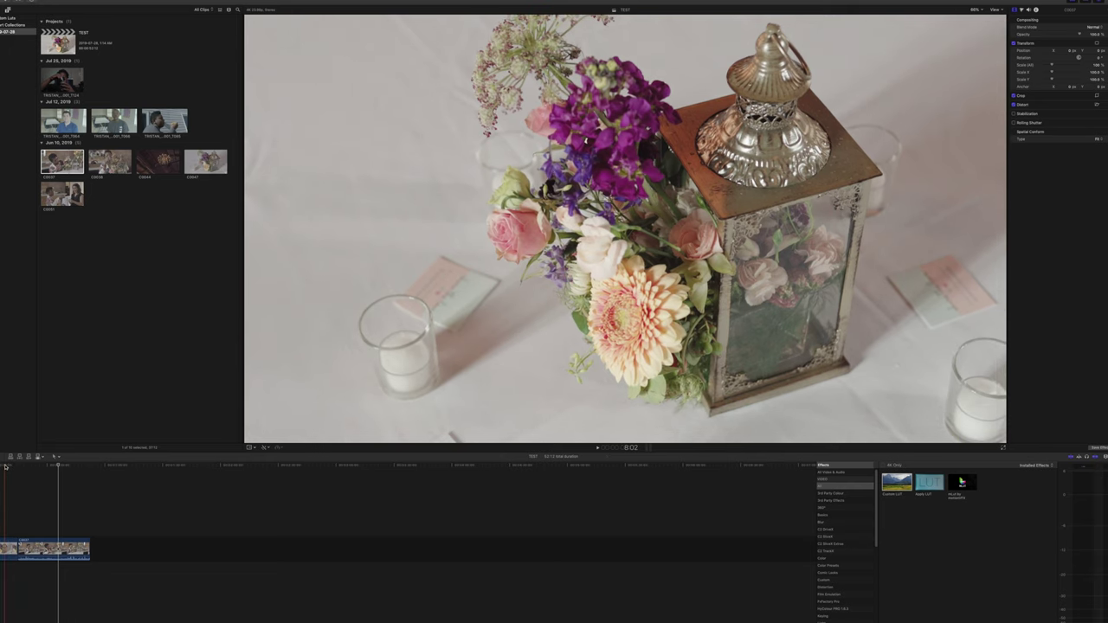
Check the lantern clip's Custom LUT settings, then select the flower-arranging clip C0037
{"action": "left_click", "coordinate": [5, 468]}
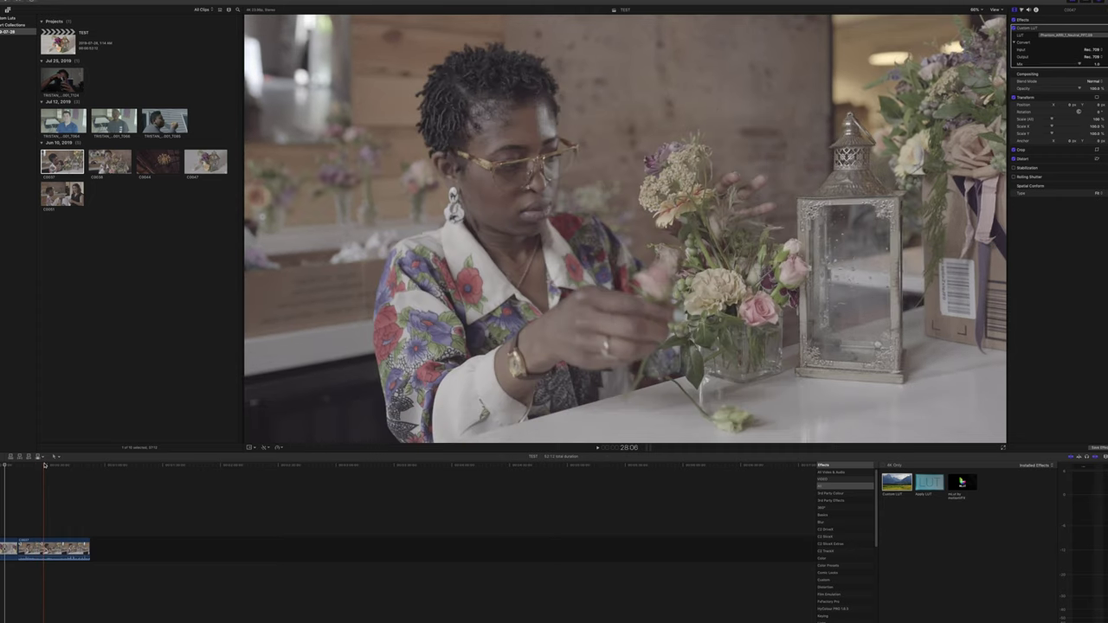
{"action": "left_click", "coordinate": [33, 551]}
{"action": "left_click", "coordinate": [39, 552]}
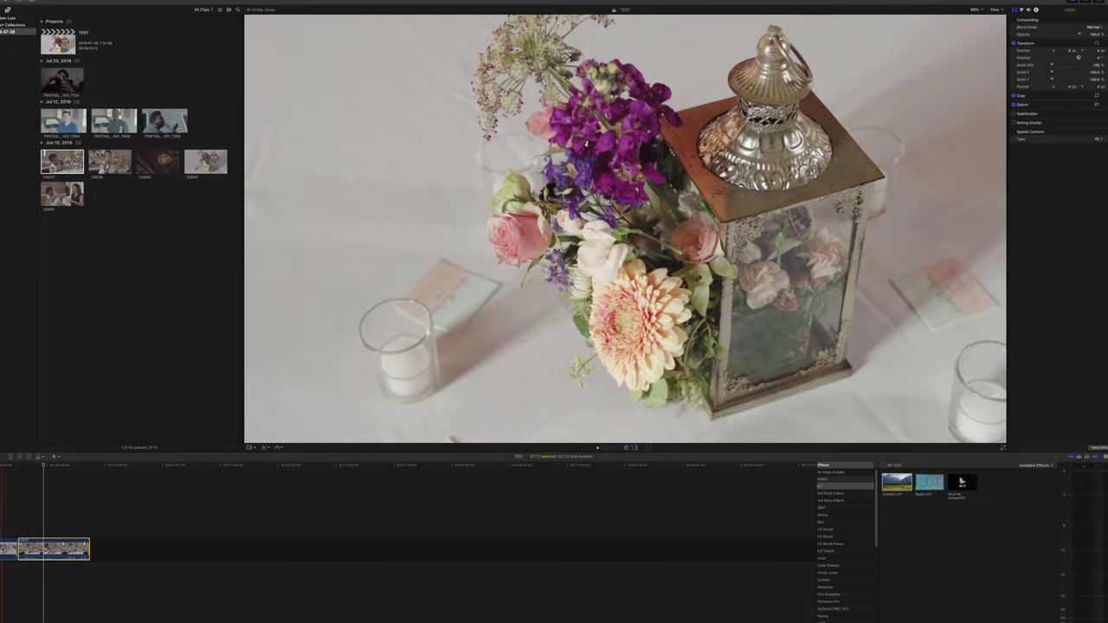
{"action": "left_click", "coordinate": [9, 549]}
{"action": "left_click", "coordinate": [52, 549]}
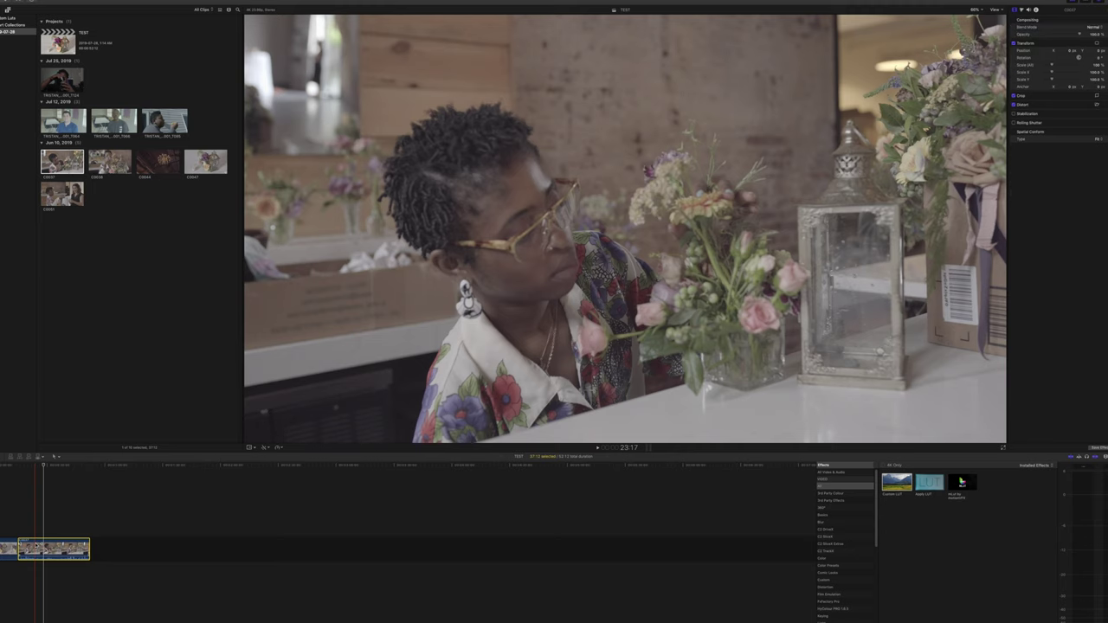
Paste the Phantom ARRI Neutral Custom LUT onto the flower-arranging clip, play it, and open the Color Board
{"action": "key", "text": "alt+super+v"}
{"action": "key", "text": "space"}
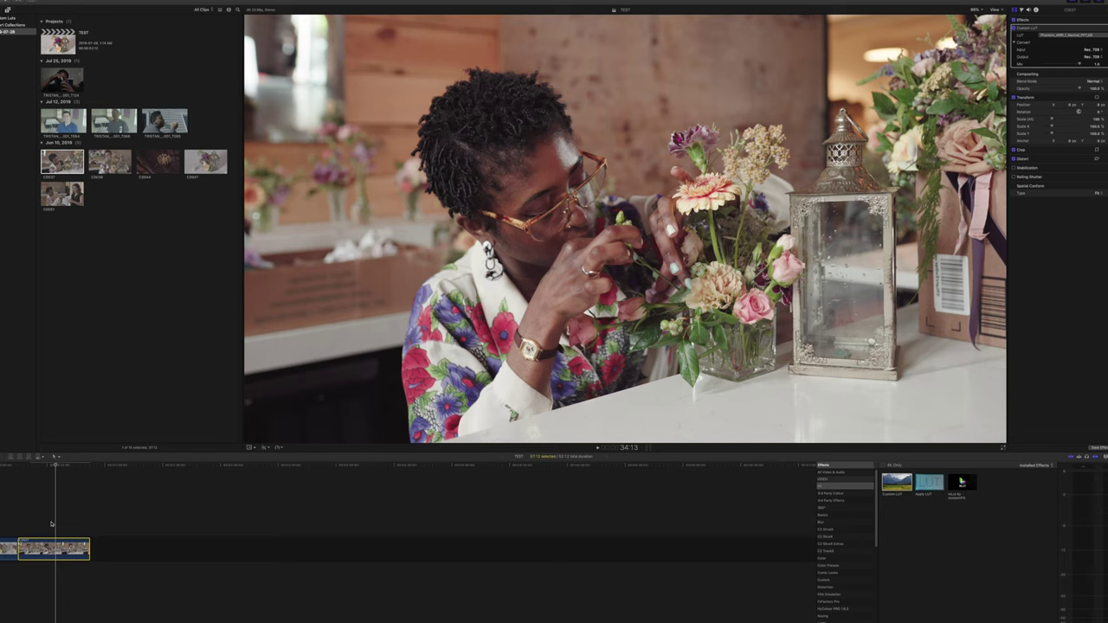
{"action": "key", "text": "super+6"}
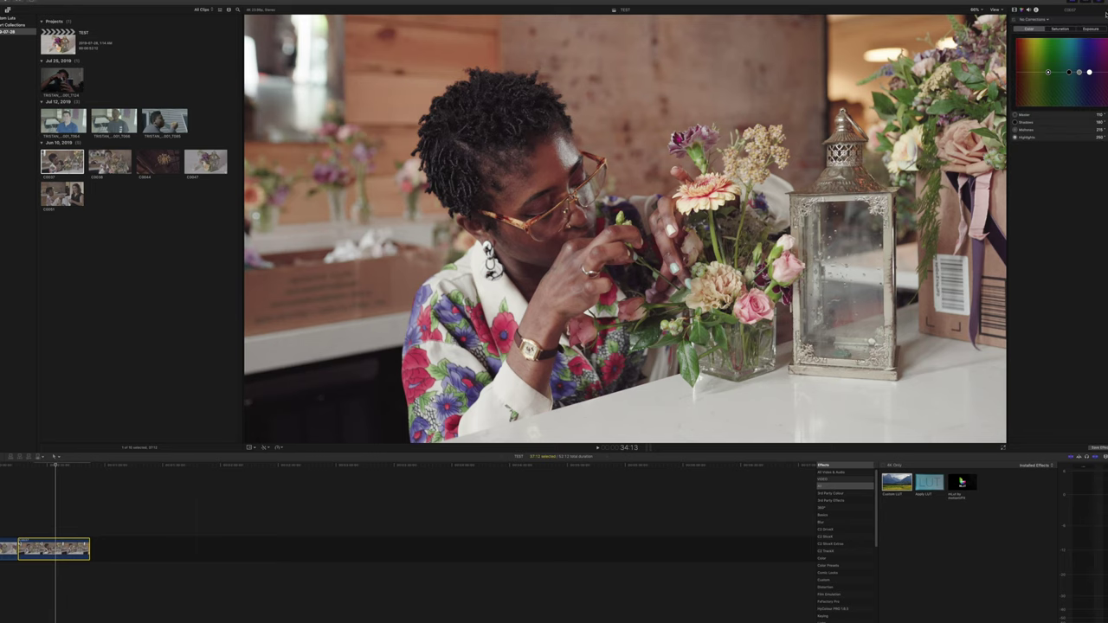
Add Hue/Saturation Curves with a hue point sampled from the flower-arranging shot, then play and preview C0037
{"action": "left_click", "coordinate": [1039, 21]}
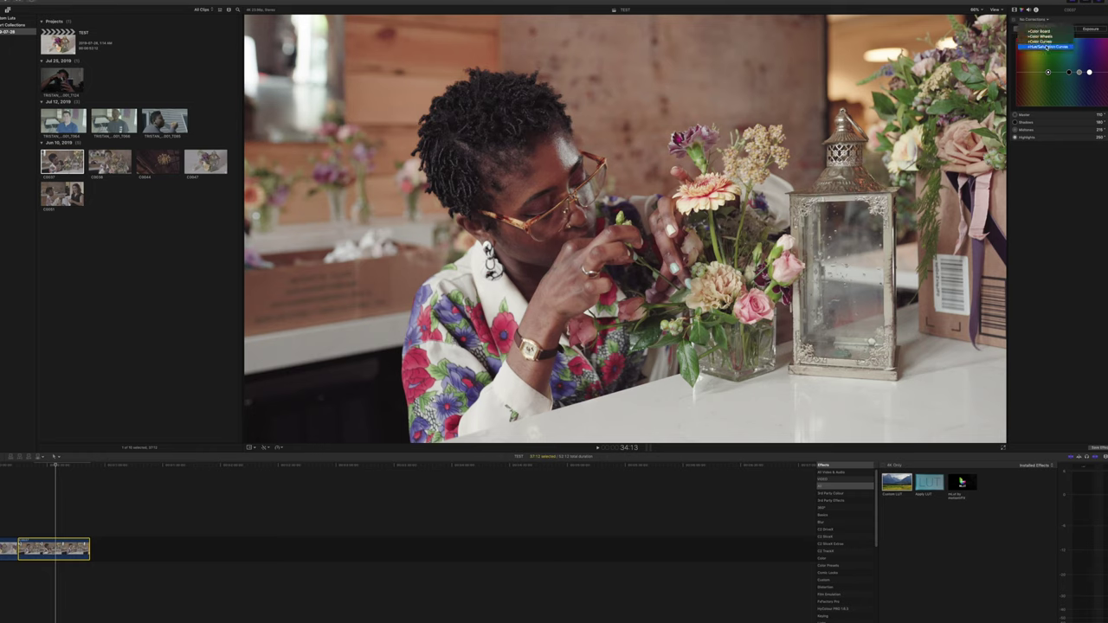
{"action": "left_click", "coordinate": [1047, 47]}
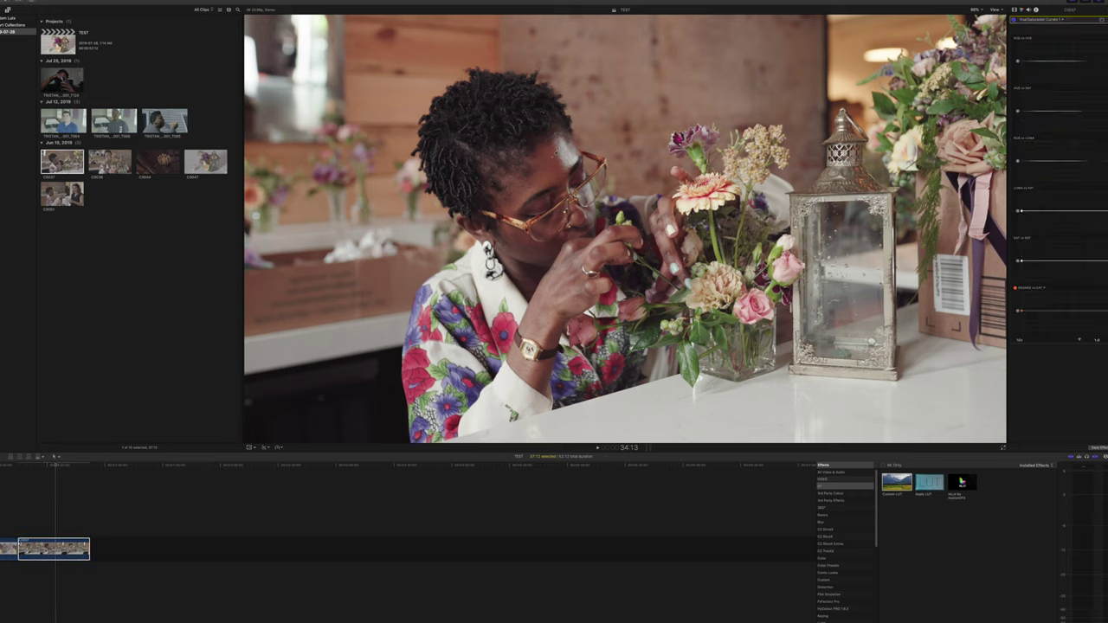
{"action": "left_click", "coordinate": [551, 156]}
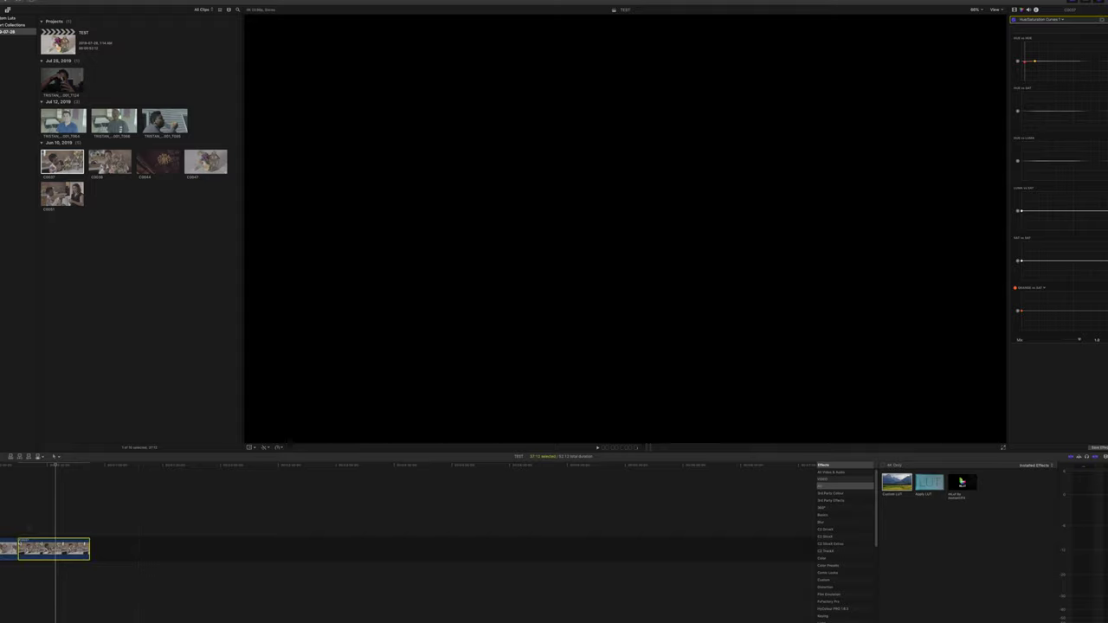
{"action": "key", "text": "space"}
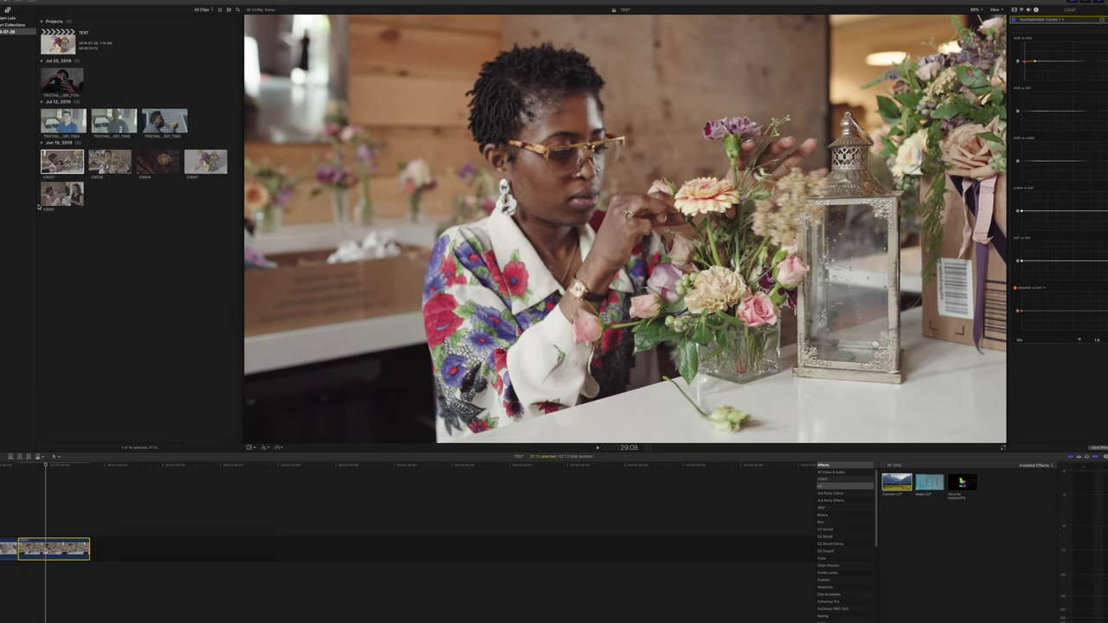
{"action": "left_click", "coordinate": [62, 162]}
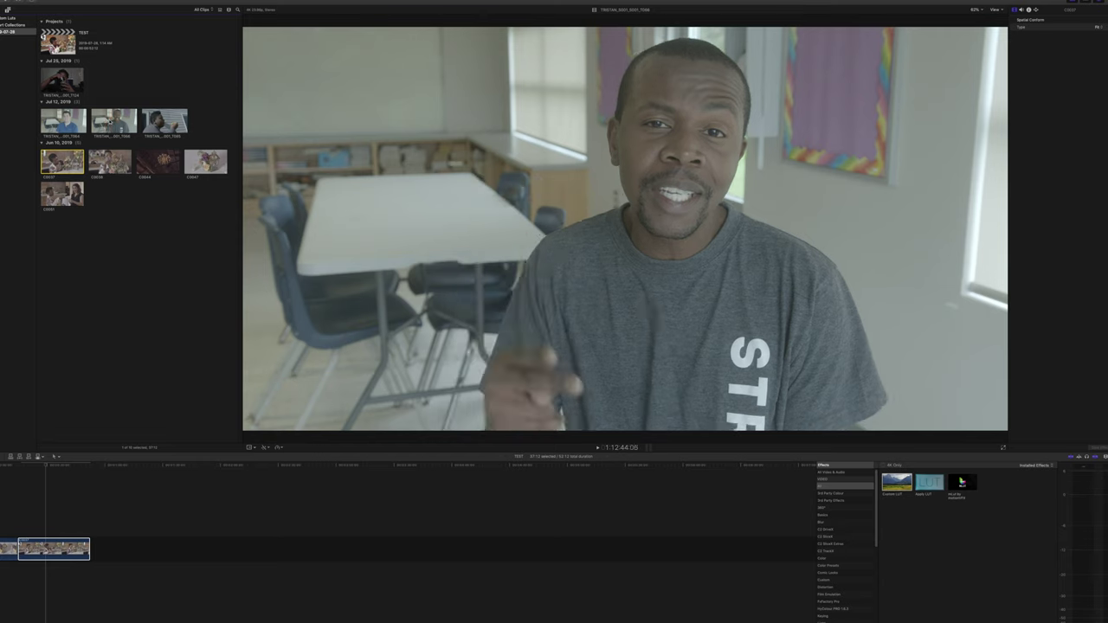
Append the July 12 interview and outdoor eating clips to the TEST timeline and fit it in view
{"action": "left_click", "coordinate": [102, 122]}
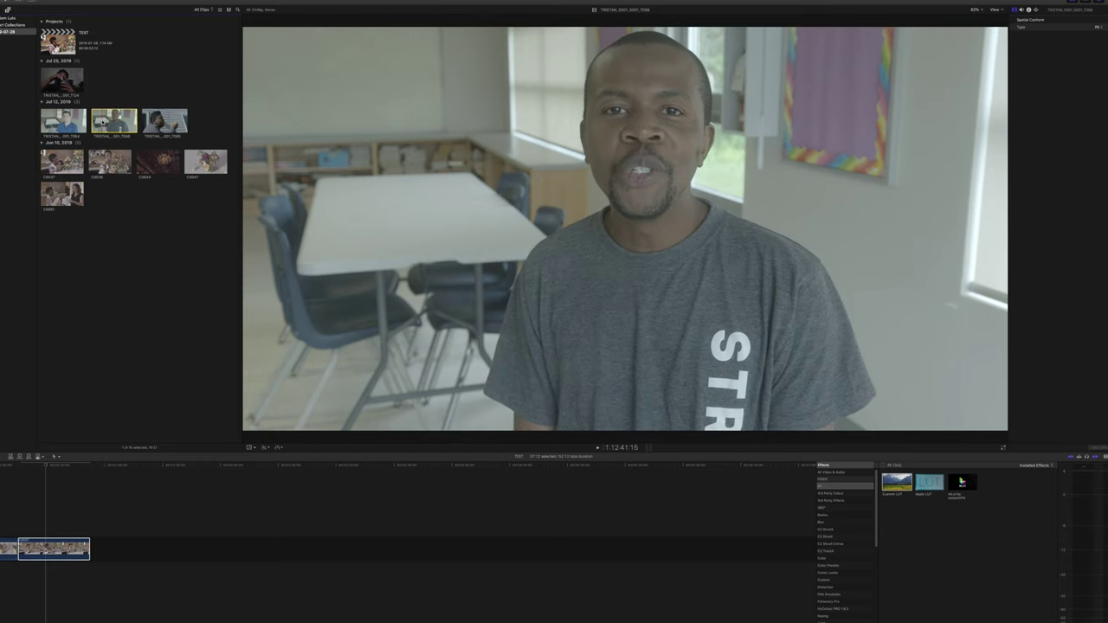
{"action": "key", "text": "e"}
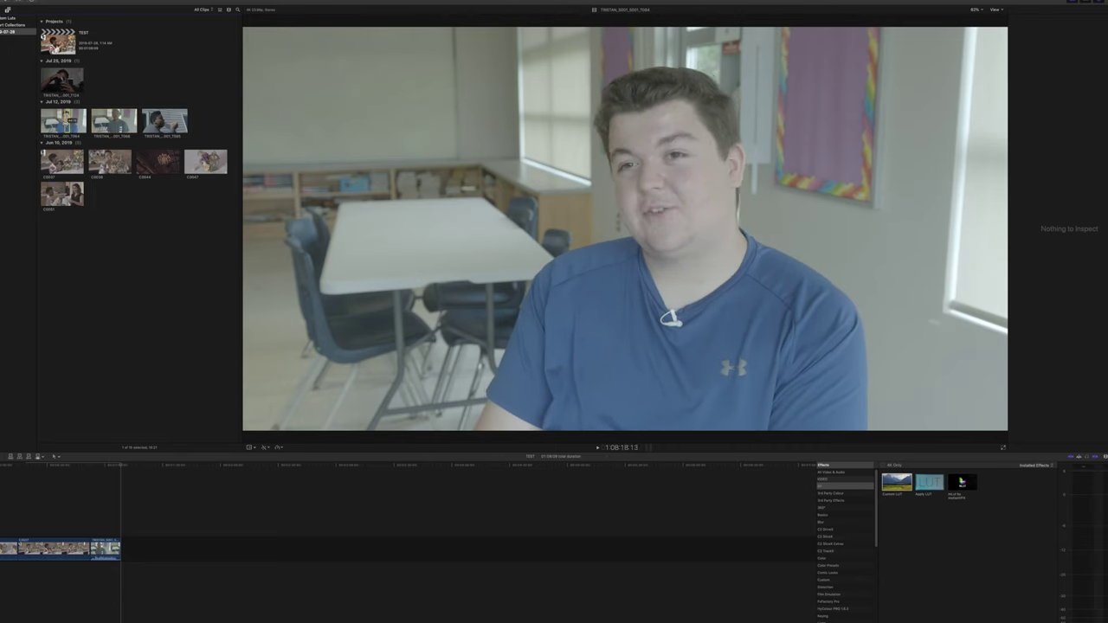
{"action": "key", "text": "e"}
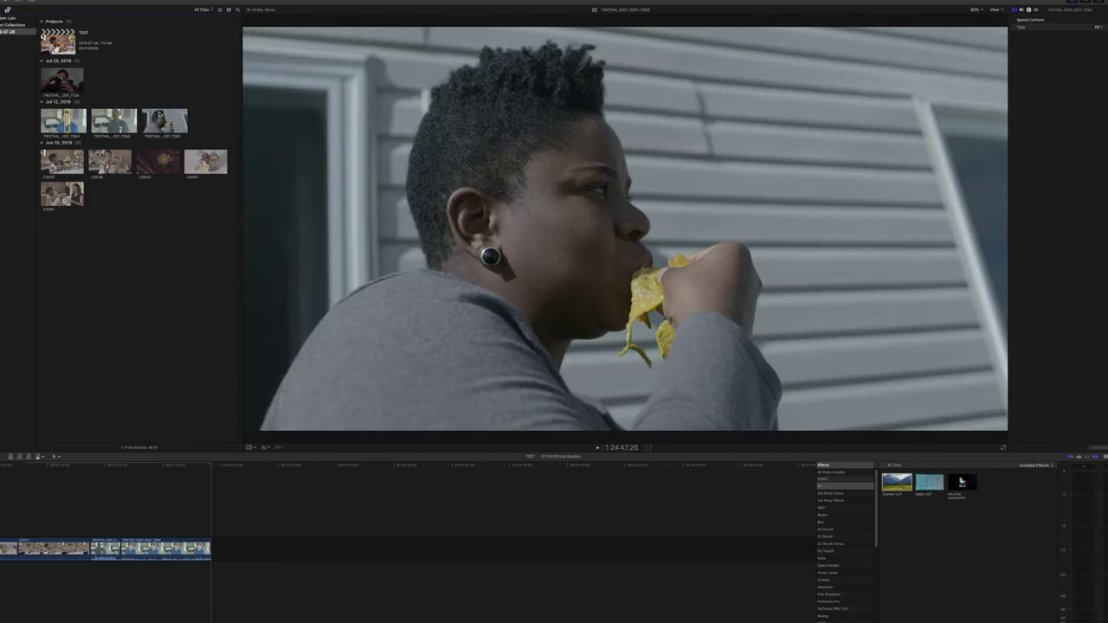
{"action": "left_click", "coordinate": [158, 116]}
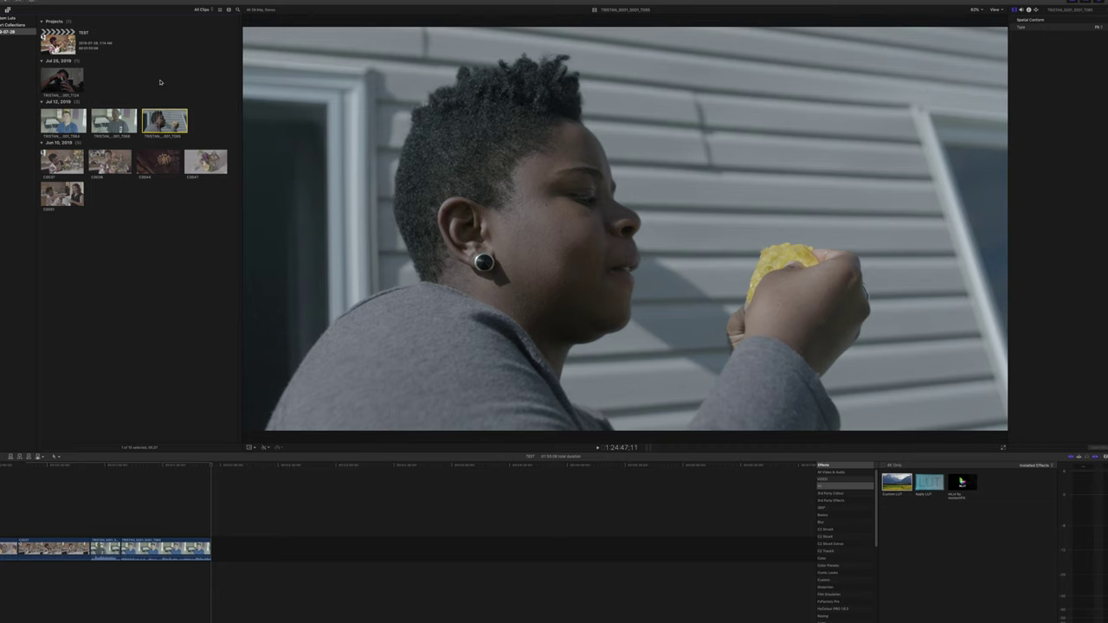
{"action": "key", "text": "super+shift+a"}
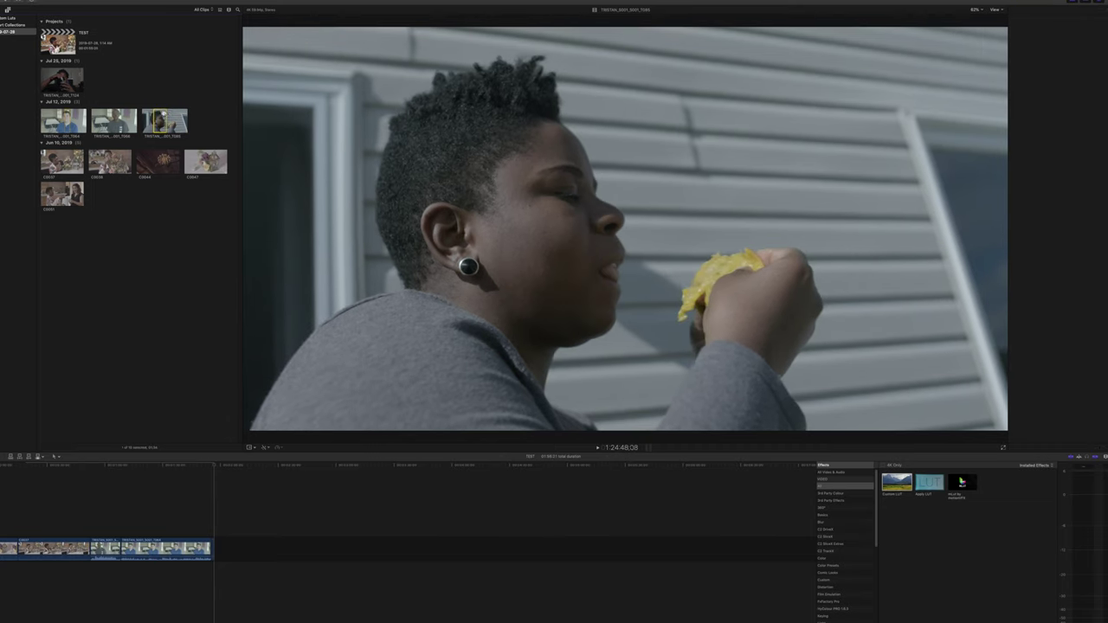
{"action": "left_click", "coordinate": [206, 521]}
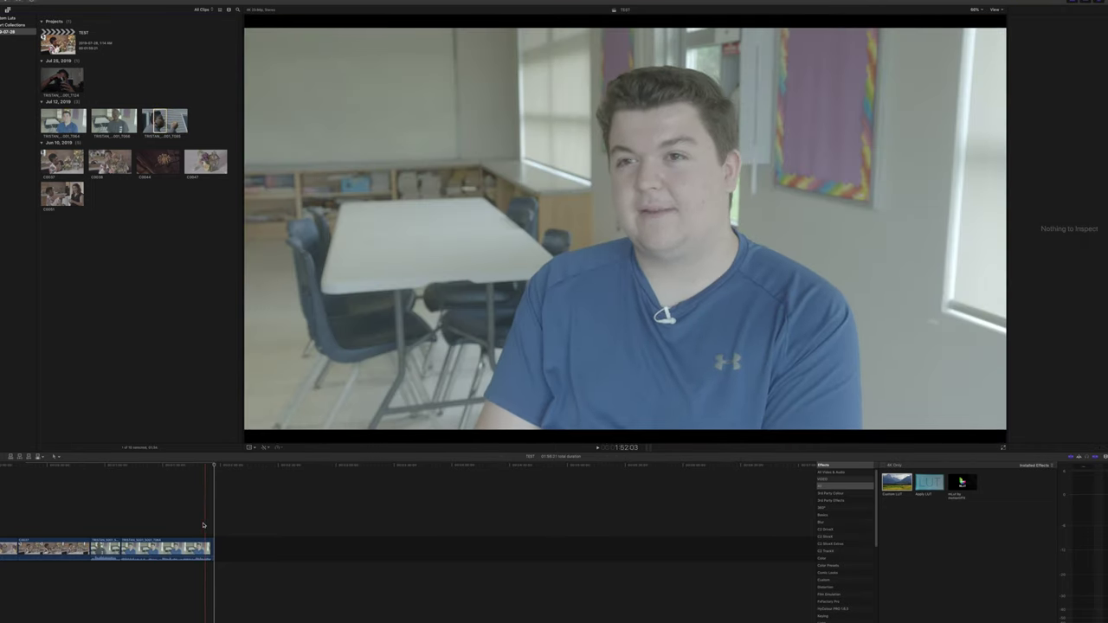
{"action": "key", "text": "shift+z"}
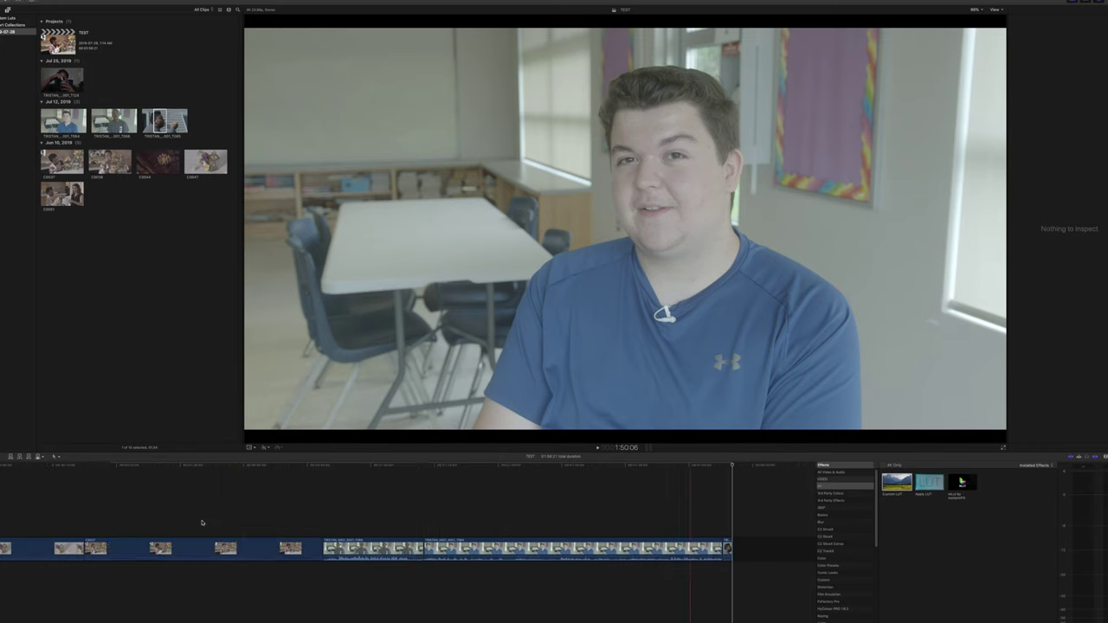
Paste the copied LUT attributes onto the classroom interview clip
{"action": "key", "text": "super+6"}
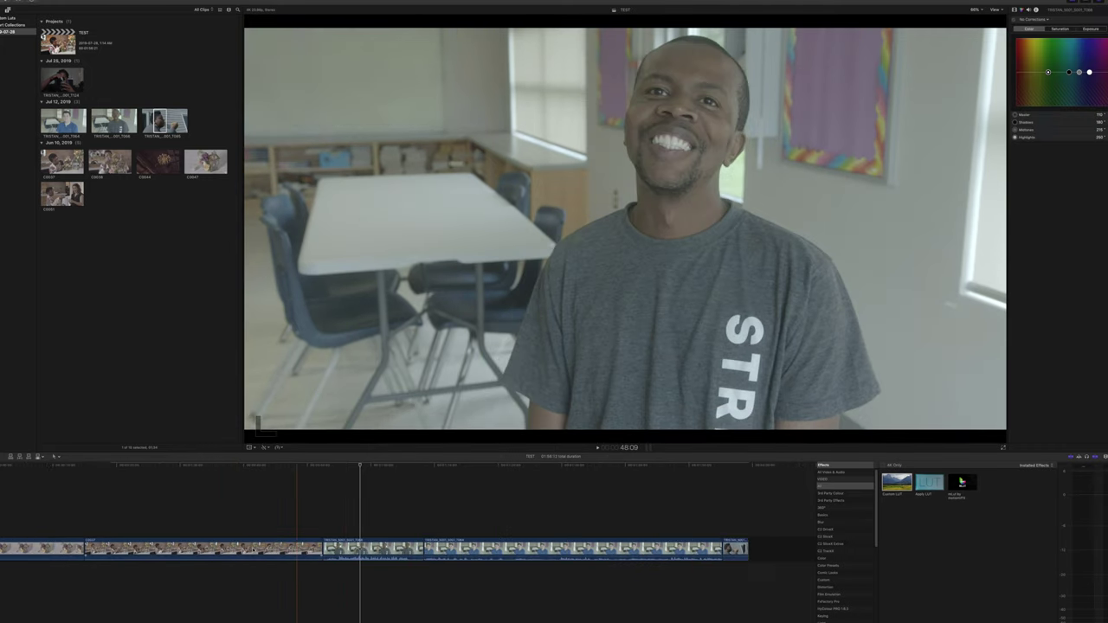
{"action": "left_click", "coordinate": [67, 550]}
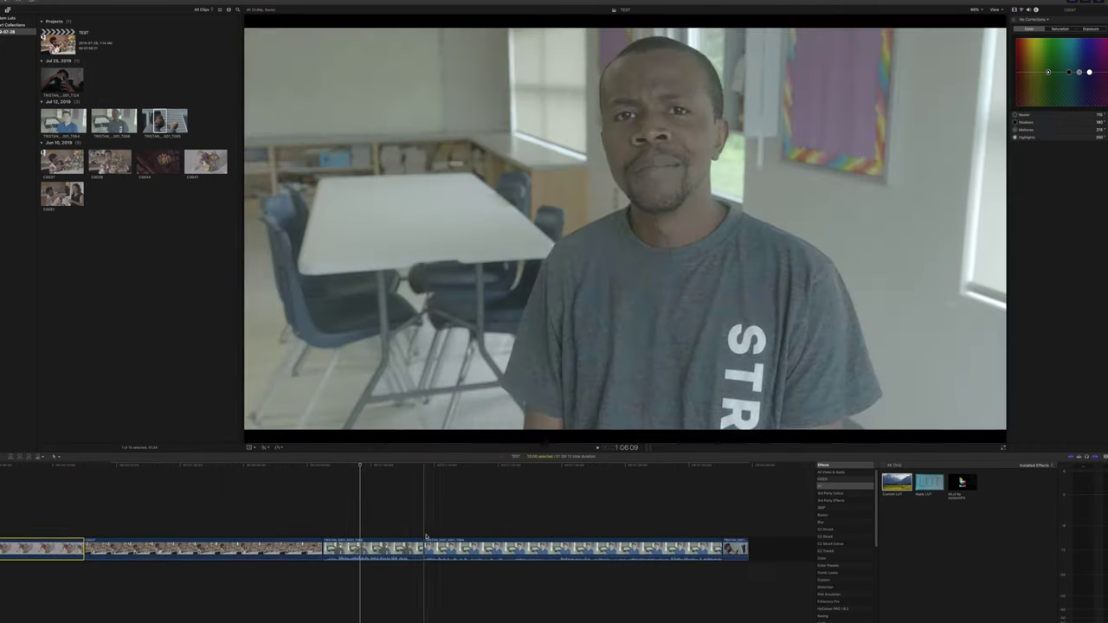
{"action": "left_click", "coordinate": [383, 550]}
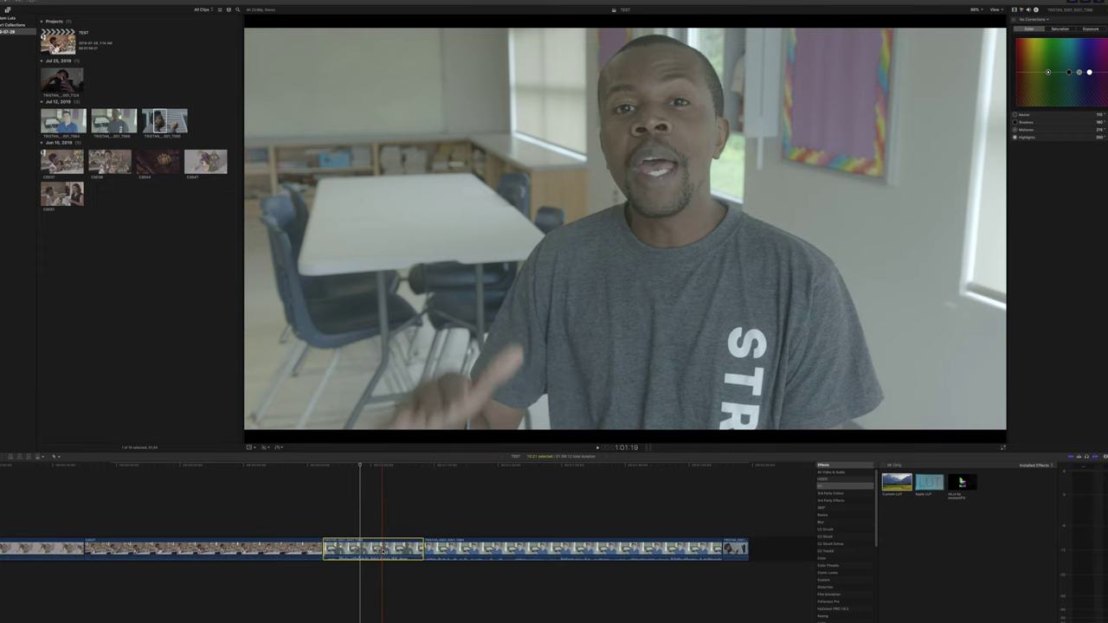
{"action": "key", "text": "super+alt+v"}
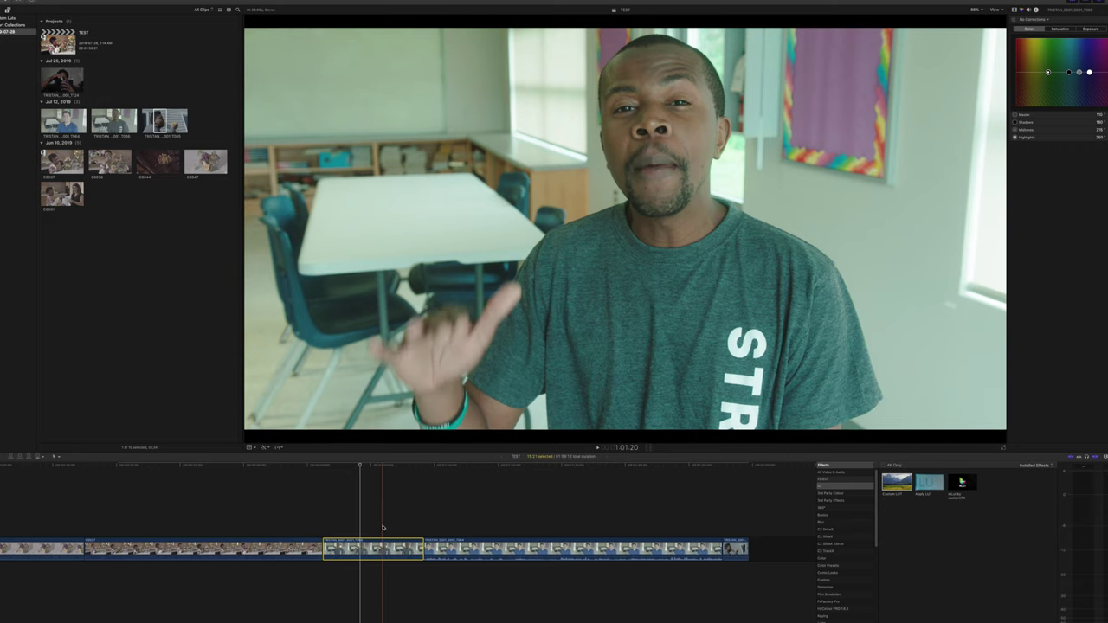
Reselect the graded interview clip and add a Hue/Saturation Curves correction to it
{"action": "left_click", "coordinate": [386, 527]}
{"action": "left_click", "coordinate": [390, 546]}
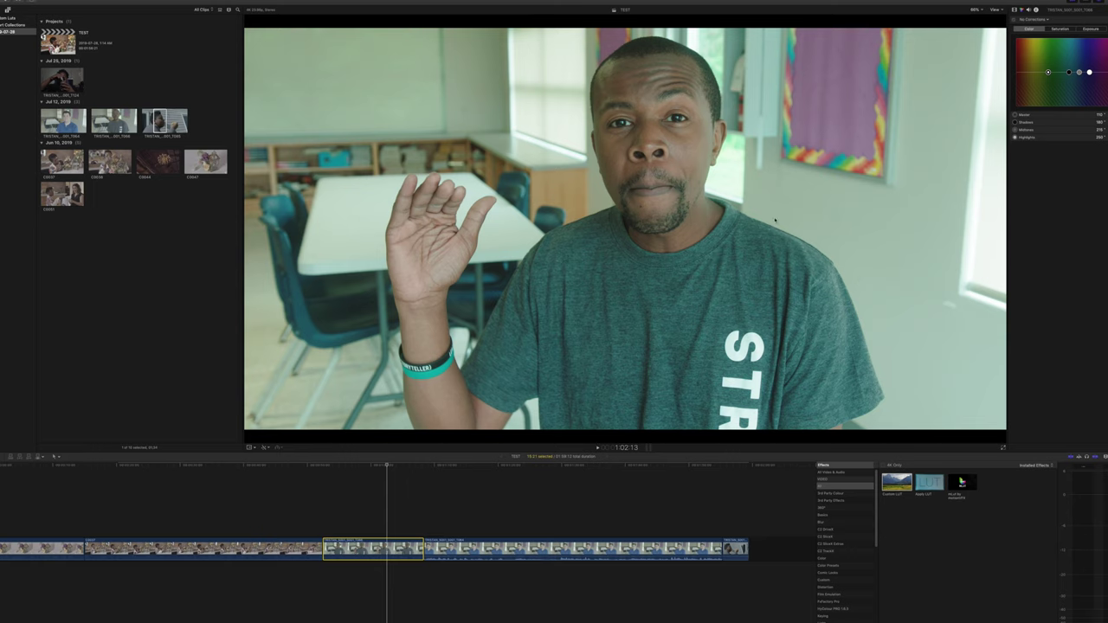
{"action": "left_click", "coordinate": [1031, 19]}
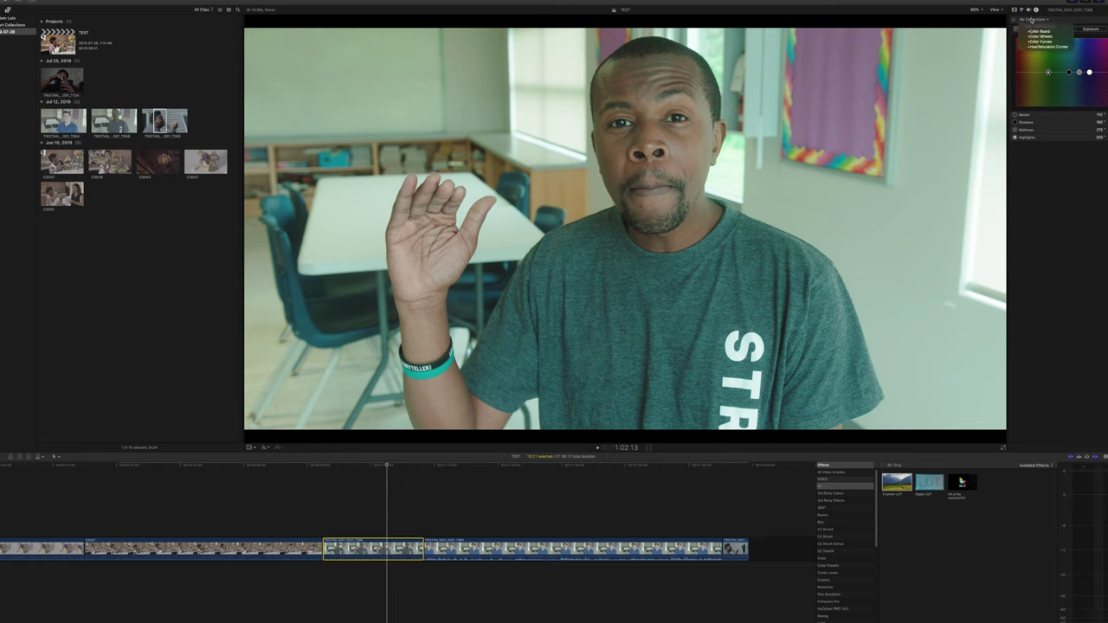
{"action": "left_click", "coordinate": [1051, 47]}
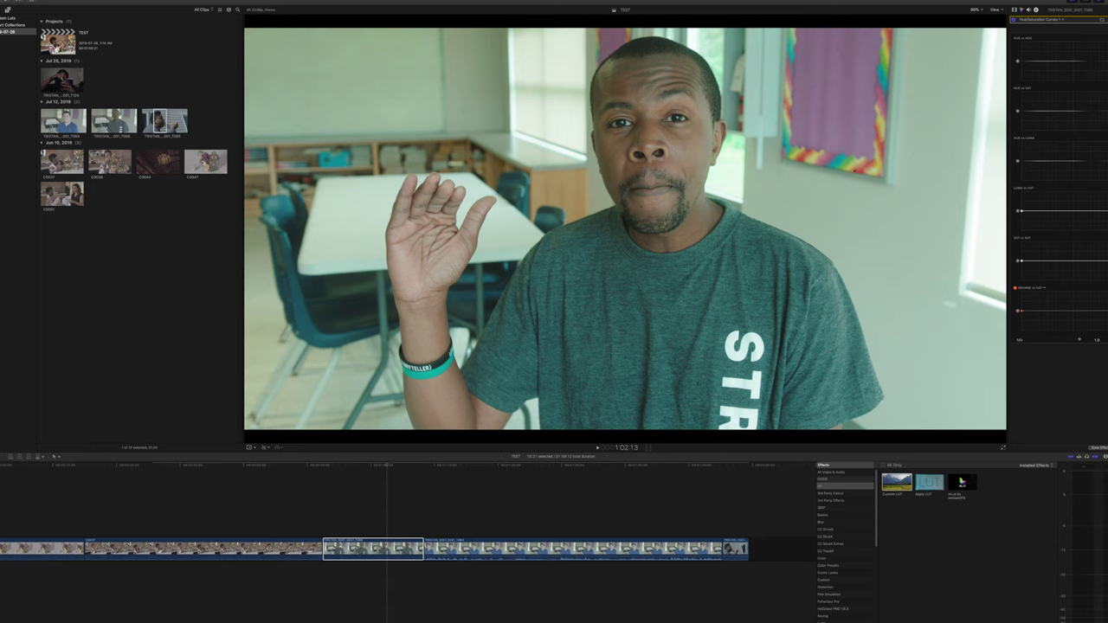
Sample the man's green shirt on the Hue vs Sat curve and pull its saturation down to near grey
{"action": "left_click", "coordinate": [792, 197]}
{"action": "left_click", "coordinate": [790, 198]}
{"action": "left_click_drag", "start_coordinate": [1062, 113], "coordinate": [1067, 131]}
{"action": "left_click_drag", "start_coordinate": [1070, 113], "coordinate": [1071, 130]}
{"action": "left_click", "coordinate": [1030, 20]}
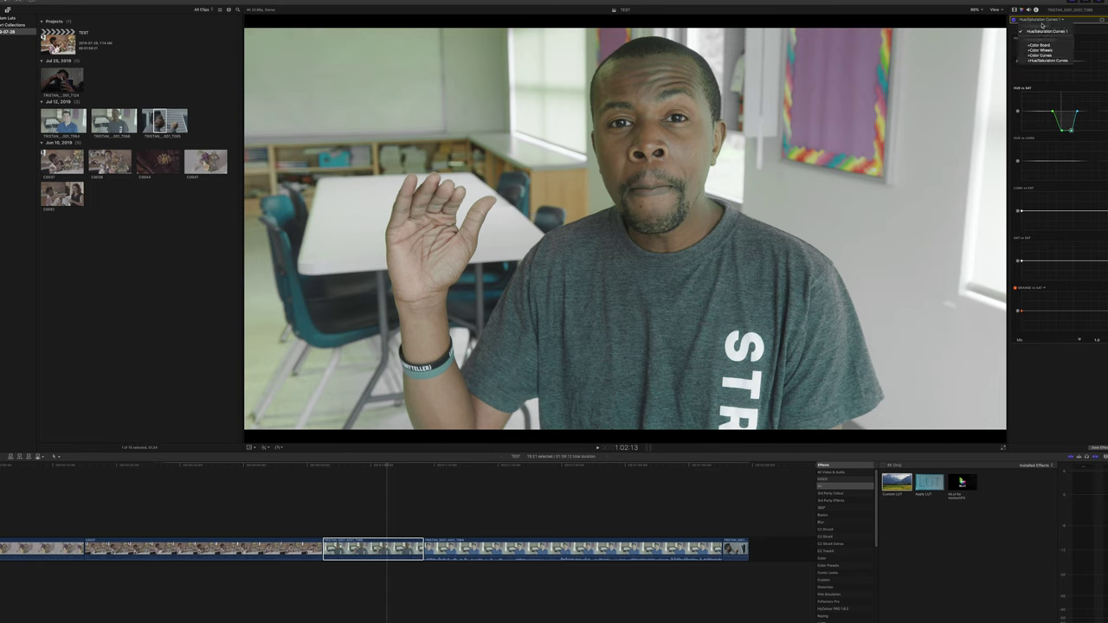
{"action": "left_click", "coordinate": [1039, 45]}
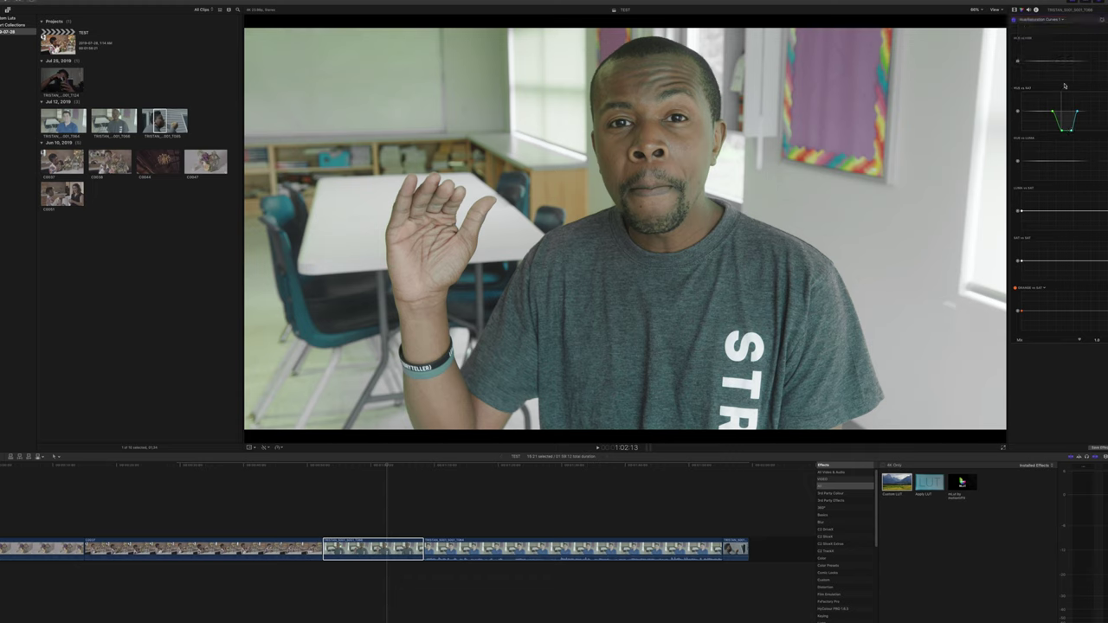
Shift the Color Board midtone colour left and lower the highlight colour to 236, then review the grade
{"action": "left_click_drag", "start_coordinate": [1081, 73], "coordinate": [1032, 74]}
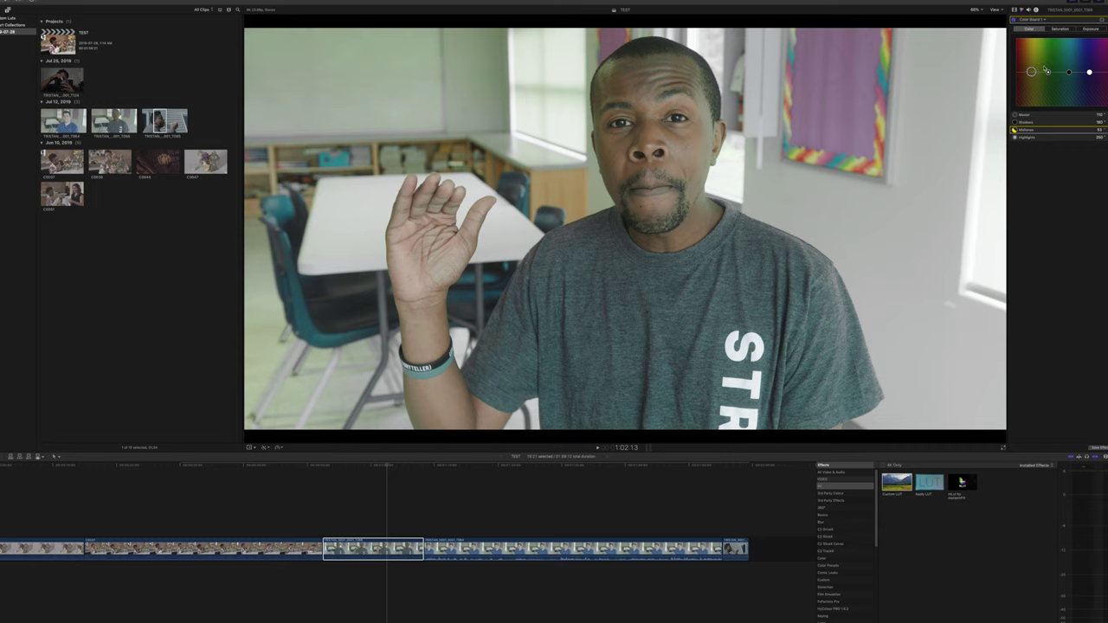
{"action": "left_click_drag", "start_coordinate": [1090, 72], "coordinate": [1086, 73]}
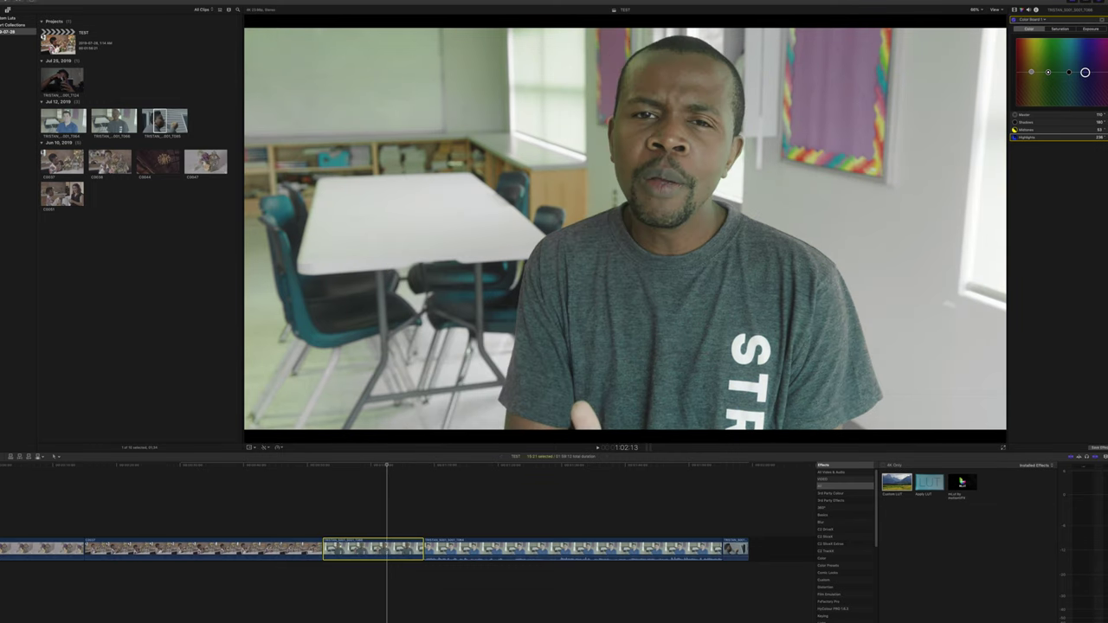
{"action": "left_click", "coordinate": [362, 521]}
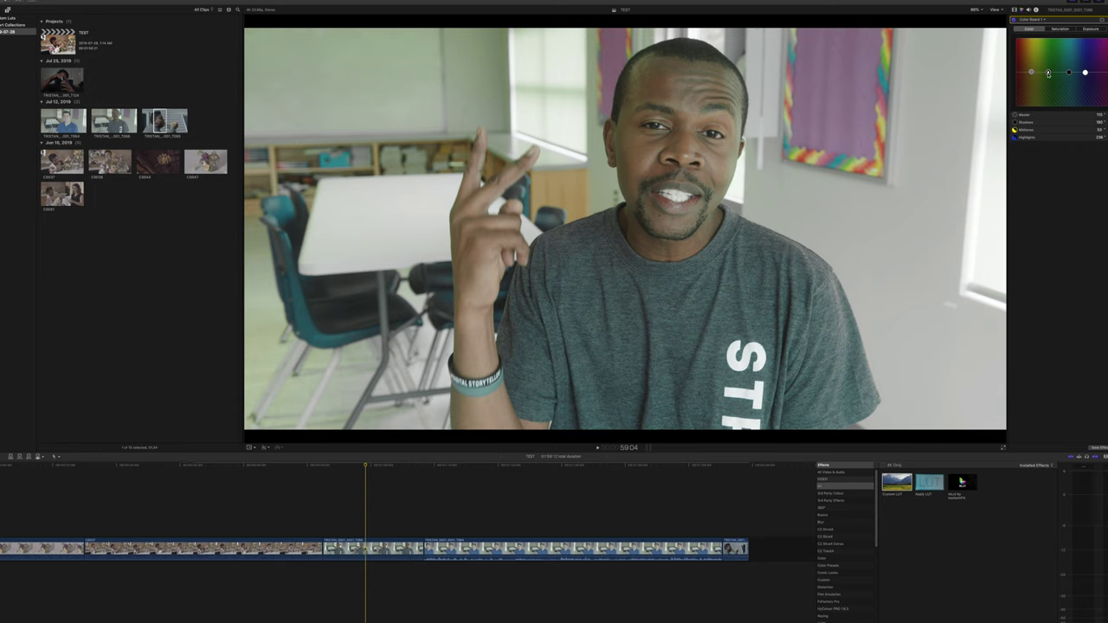
Select the master colour control, then the man's clip and the next interview clip
{"action": "left_click", "coordinate": [1050, 74]}
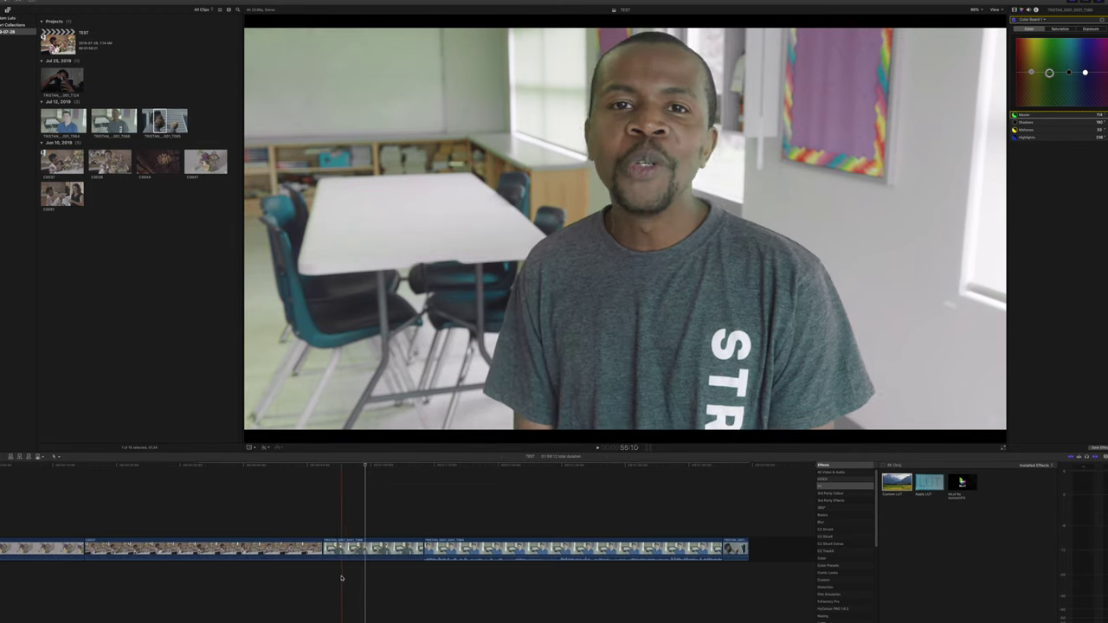
{"action": "left_click", "coordinate": [345, 548]}
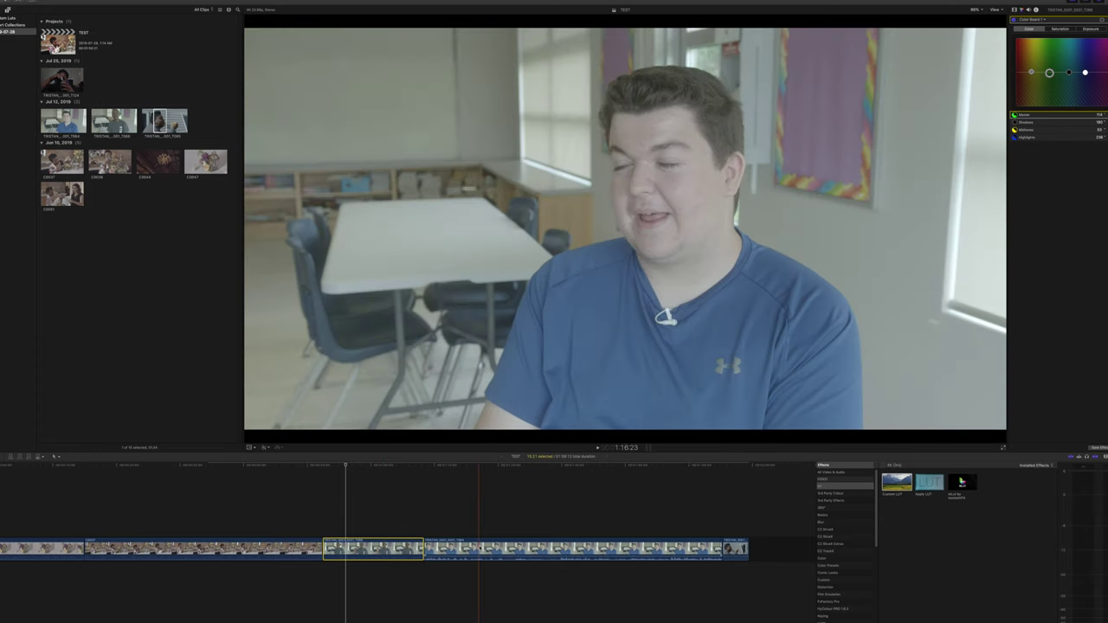
{"action": "left_click", "coordinate": [478, 549]}
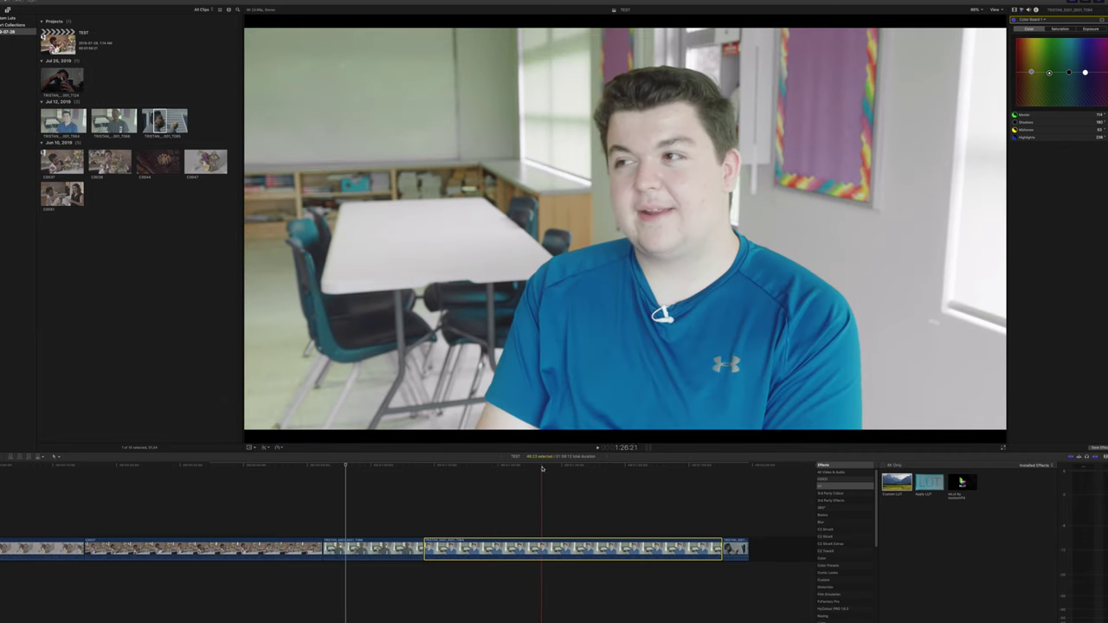
Raise the Custom LUT Mix on the blue-shirted young man's clip for a stronger, more saturated look
{"action": "left_click", "coordinate": [541, 555]}
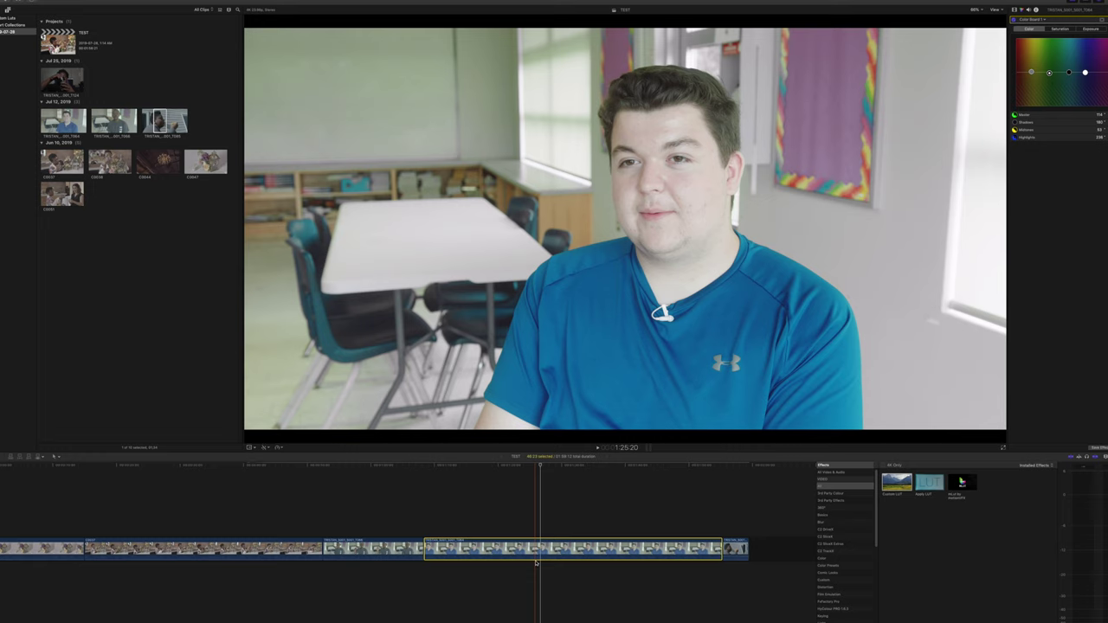
{"action": "left_click", "coordinate": [1016, 9]}
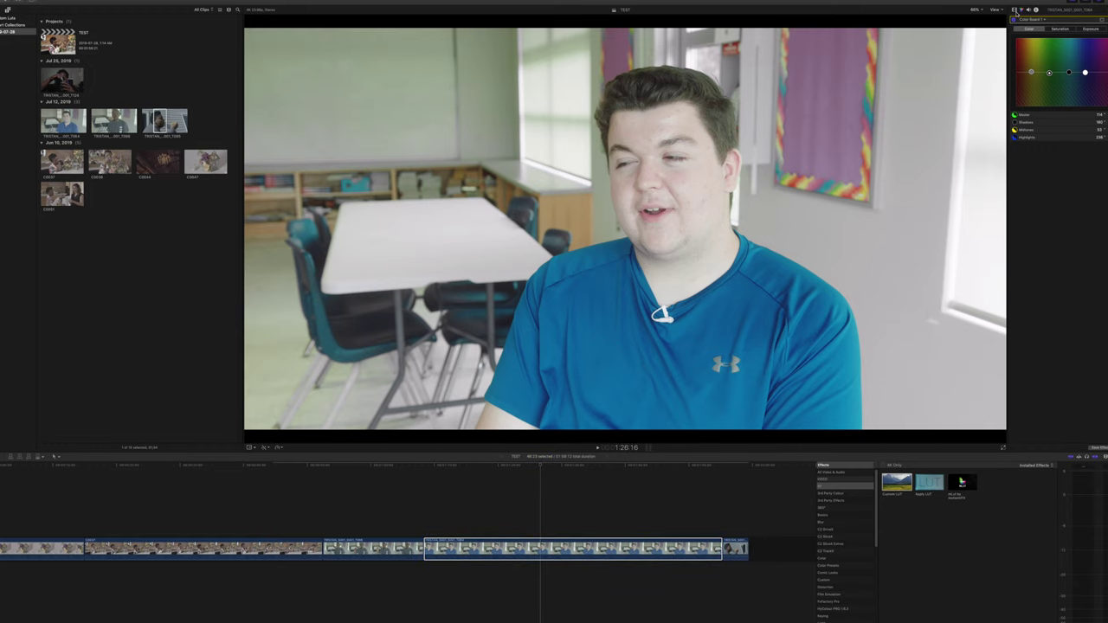
{"action": "left_click", "coordinate": [1021, 10]}
{"action": "left_click", "coordinate": [1051, 67]}
{"action": "left_click_drag", "start_coordinate": [1051, 66], "coordinate": [1083, 67]}
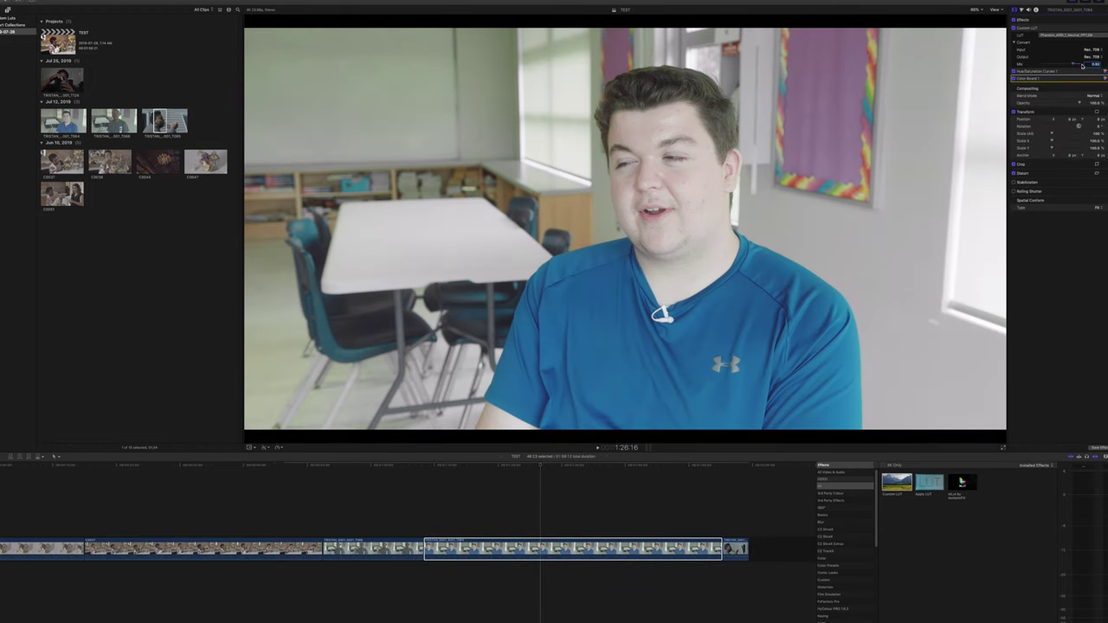
{"action": "left_click", "coordinate": [158, 161]}
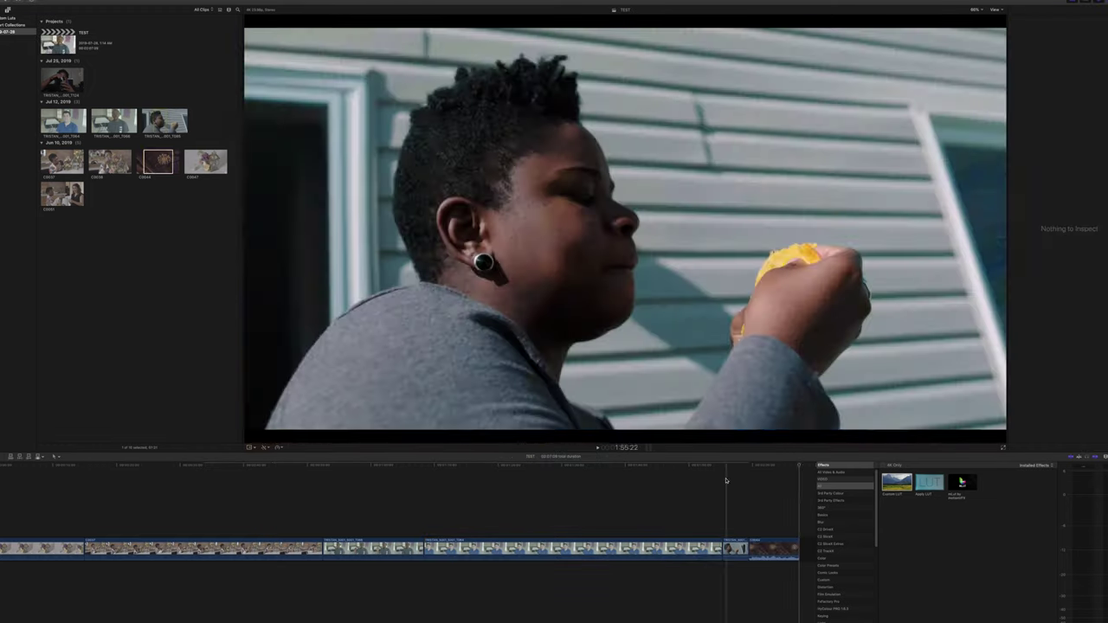
Append chandelier clip C0044 to the project end and select it to show its colour controls
{"action": "key", "text": "e"}
{"action": "left_click", "coordinate": [780, 548]}
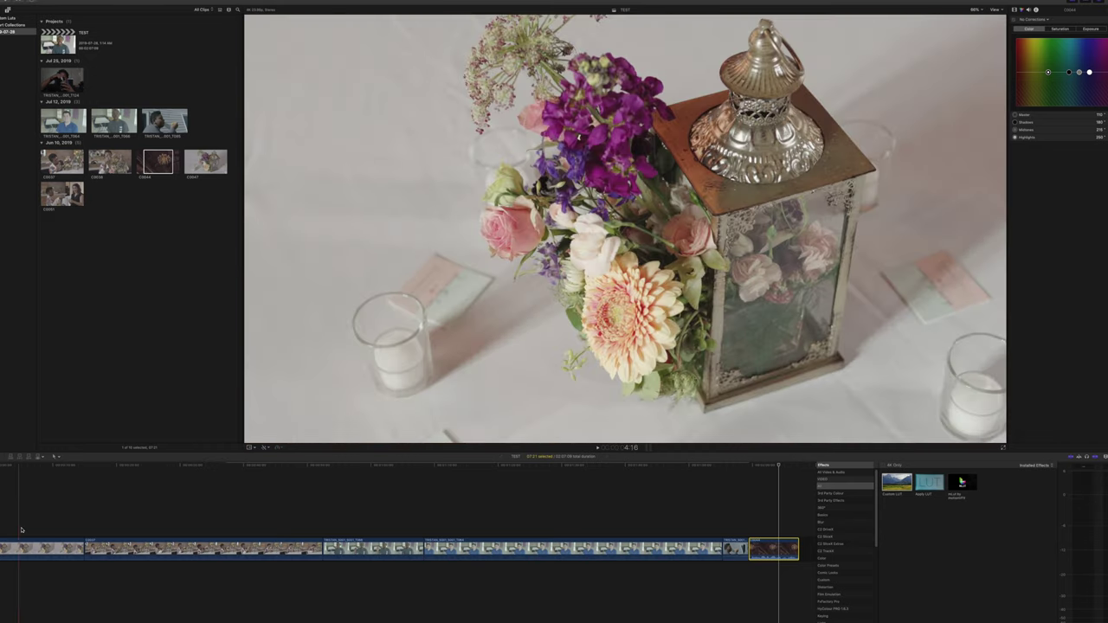
{"action": "left_click", "coordinate": [35, 547]}
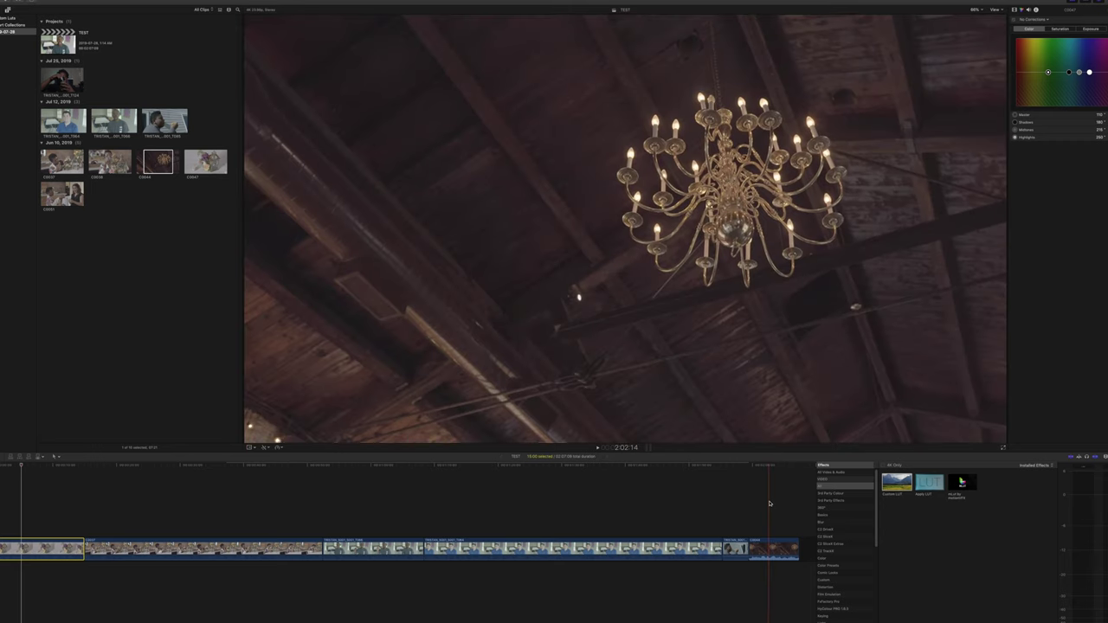
{"action": "left_click", "coordinate": [770, 504]}
{"action": "left_click", "coordinate": [774, 547]}
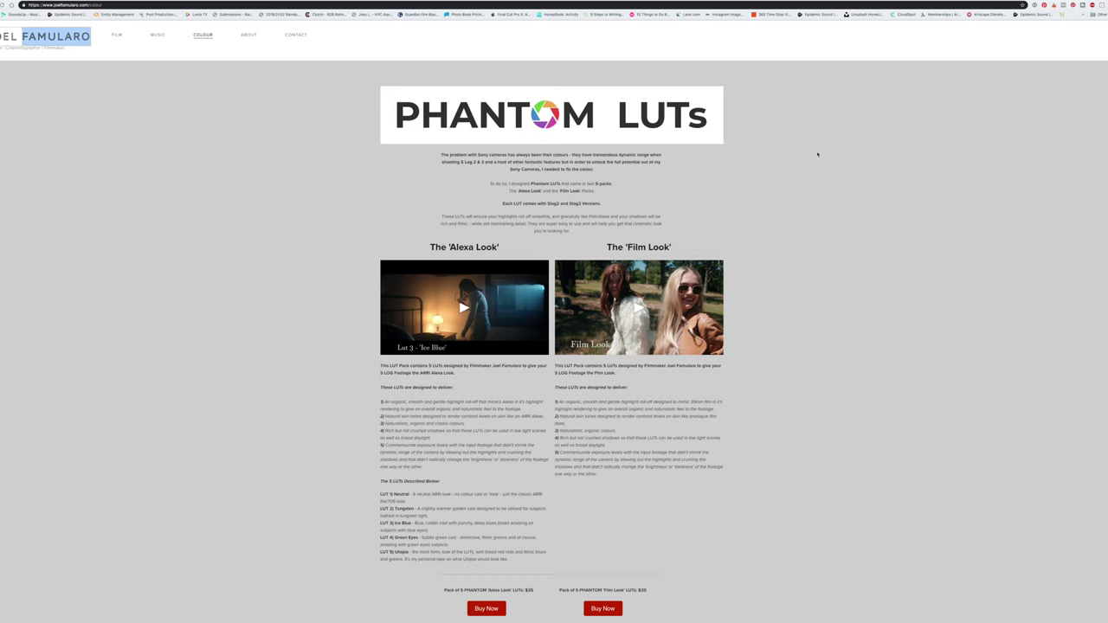
{"action": "scroll", "coordinate": [871, 347], "scroll_direction": "down", "scroll_amount": 1}
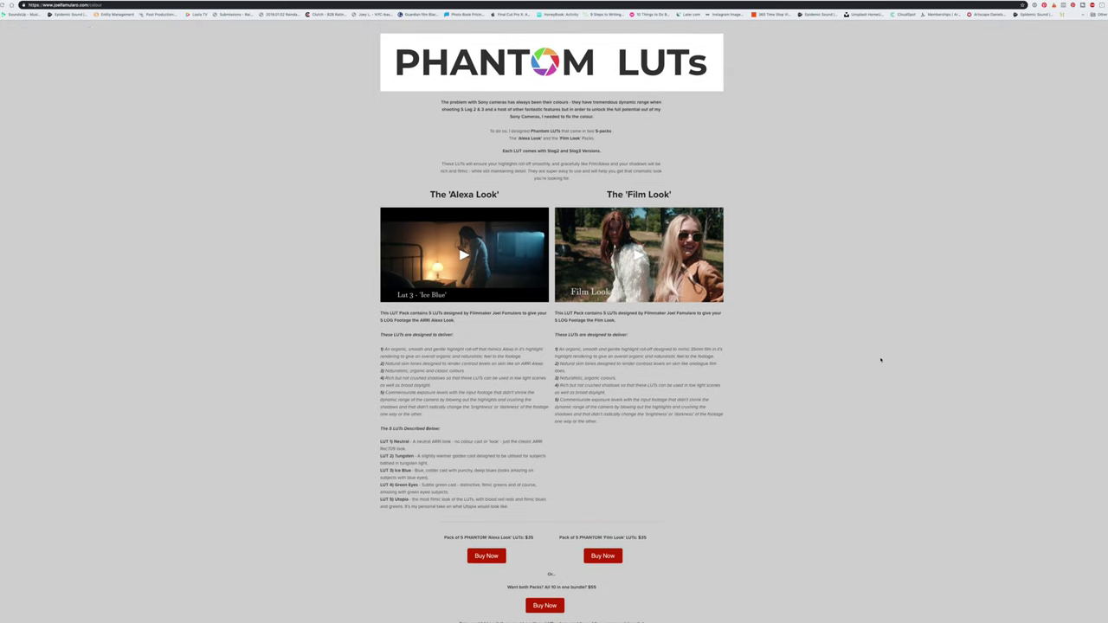
{"action": "scroll", "coordinate": [881, 359], "scroll_direction": "down", "scroll_amount": 4}
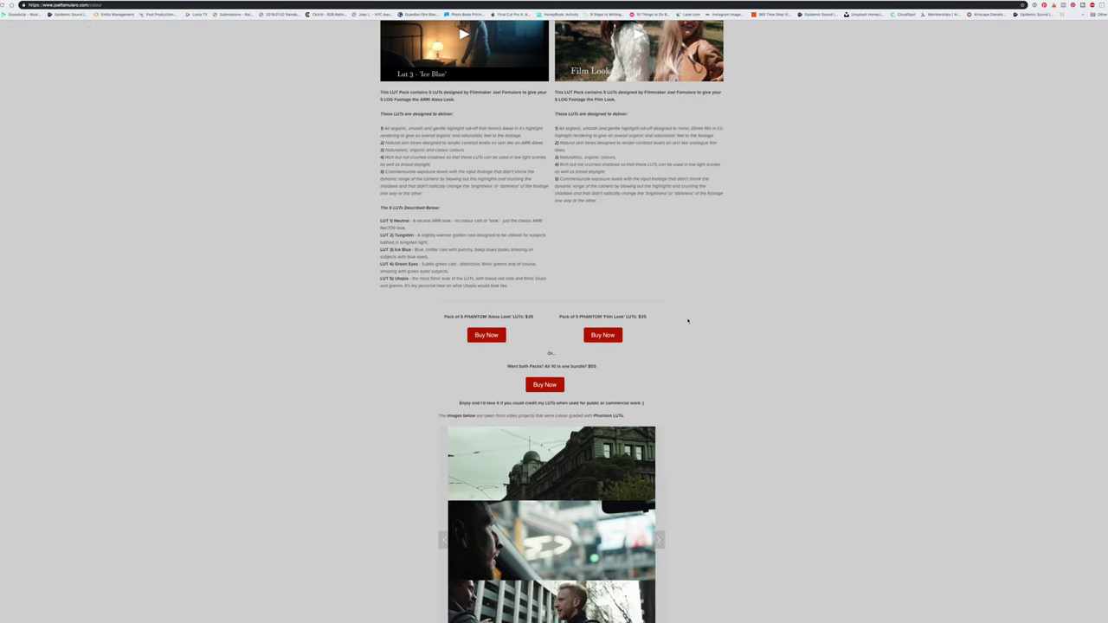
{"action": "scroll", "coordinate": [777, 329], "scroll_direction": "down", "scroll_amount": 2}
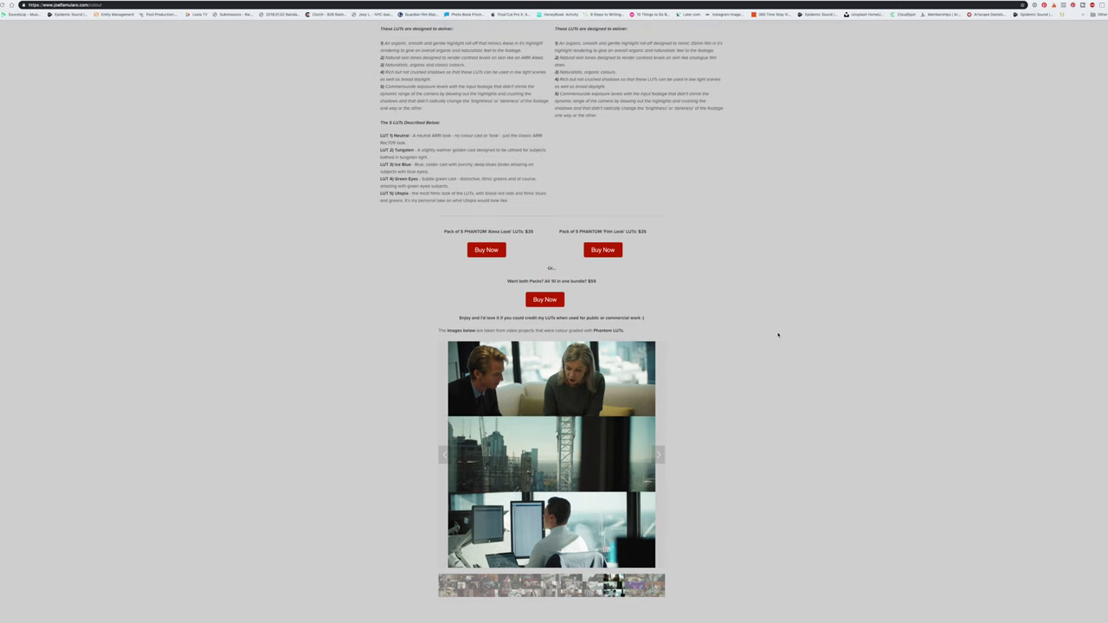
{"action": "scroll", "coordinate": [778, 335], "scroll_direction": "up", "scroll_amount": 6}
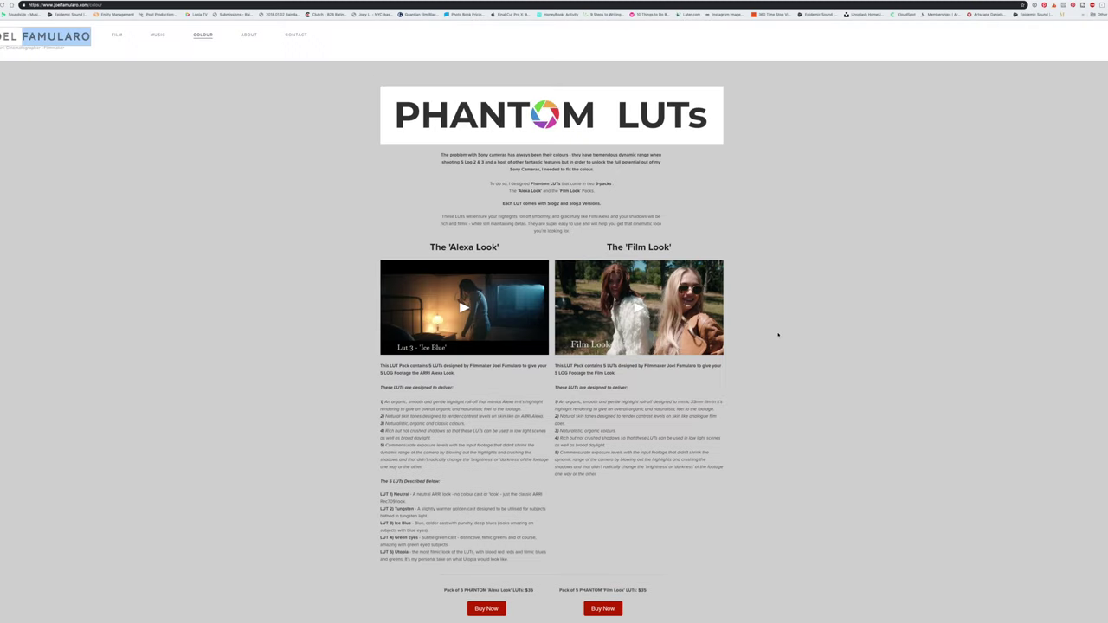
{"action": "left_click", "coordinate": [1036, 253]}
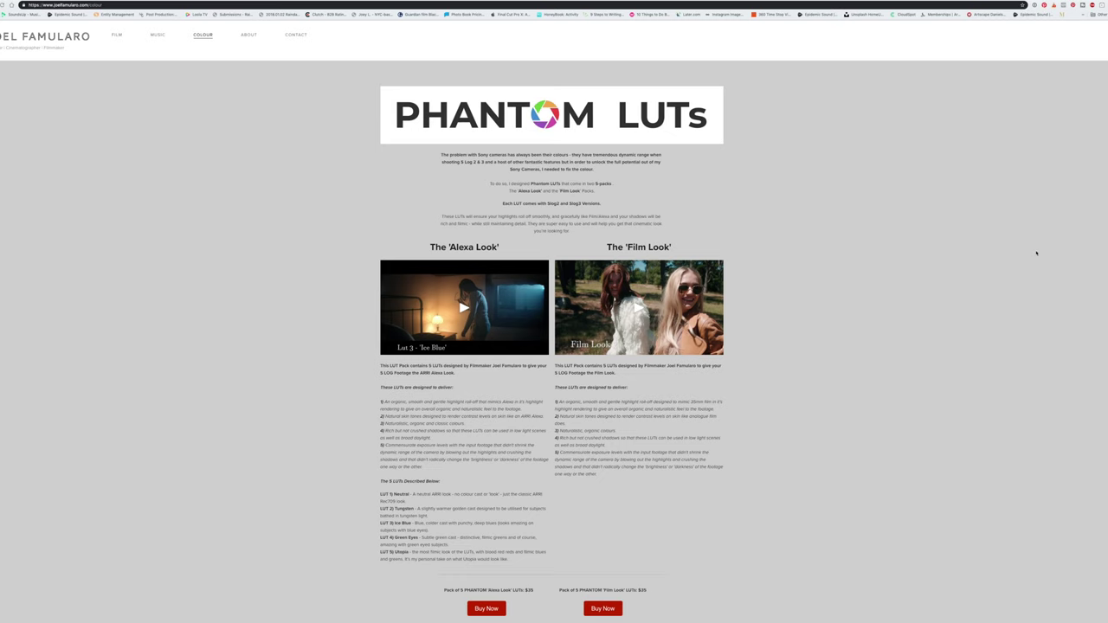